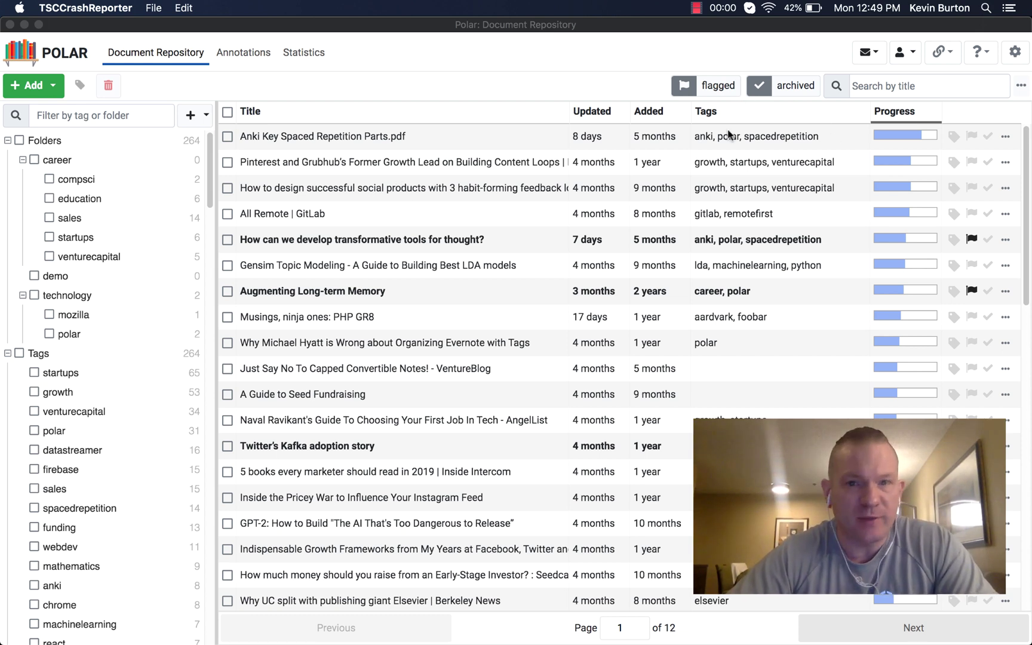
Step: Open the tag editors of the Anki Key, Pinterest and Grubhub, and All Remote | GitLab documents, cancelling each unchanged
{"action": "left_click", "coordinate": [952, 137]}
{"action": "left_click", "coordinate": [954, 137]}
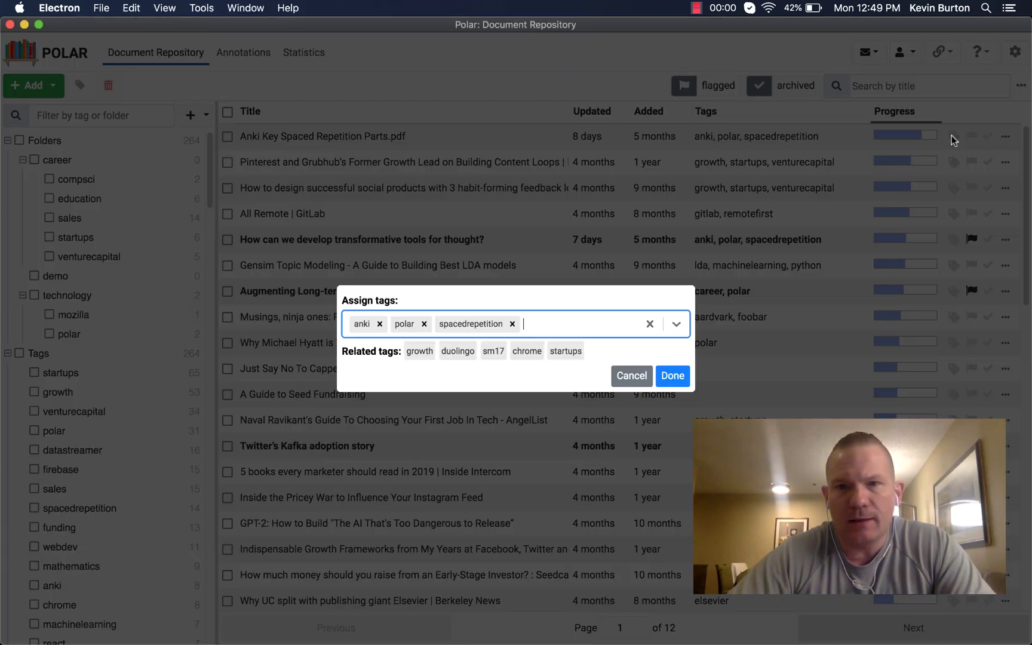
{"action": "key", "text": "Escape"}
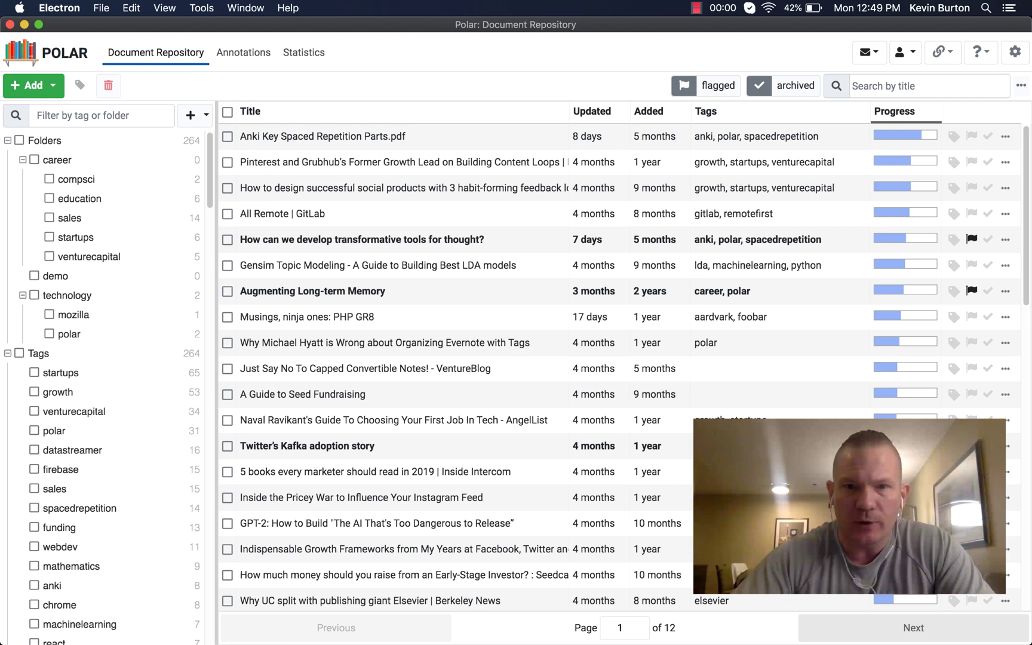
{"action": "left_click", "coordinate": [954, 162]}
{"action": "key", "text": "Escape"}
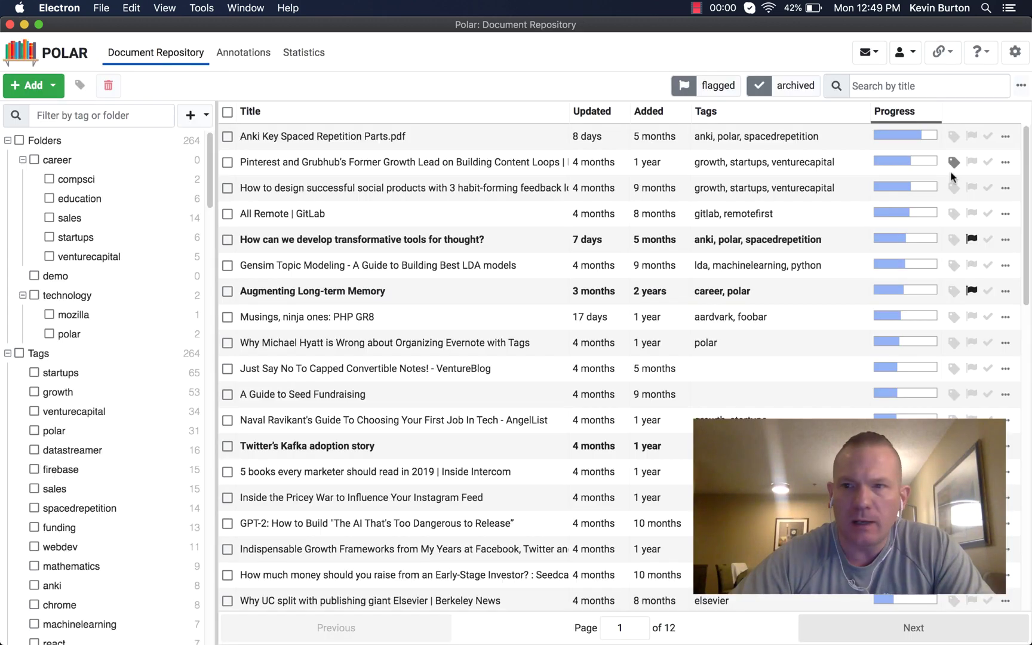
{"action": "left_click", "coordinate": [954, 213]}
{"action": "left_click", "coordinate": [641, 372]}
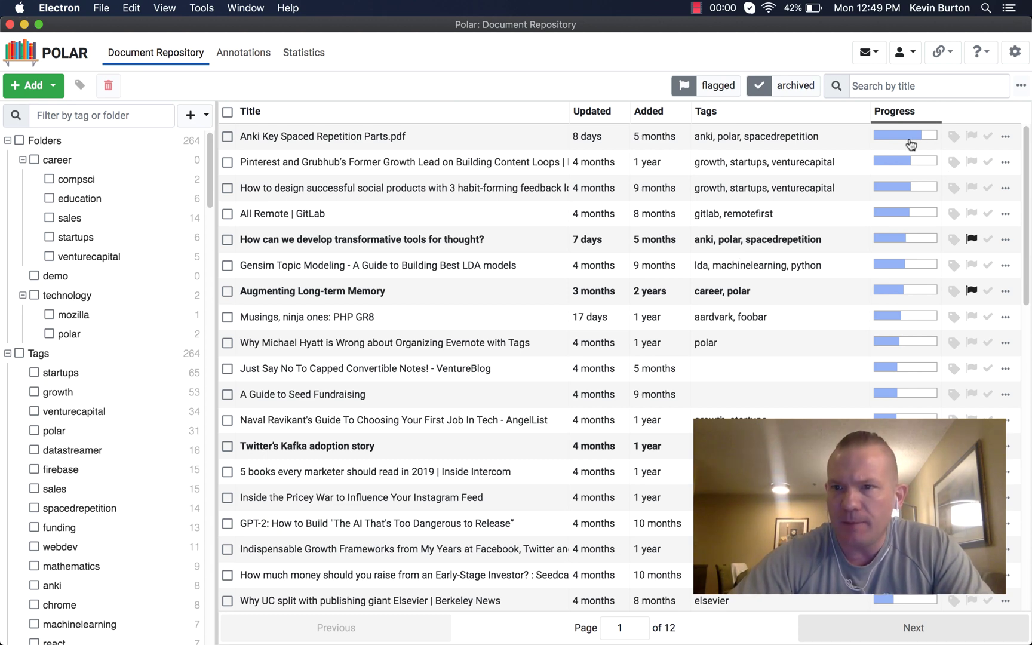
{"action": "left_click", "coordinate": [955, 136]}
{"action": "left_click", "coordinate": [632, 379]}
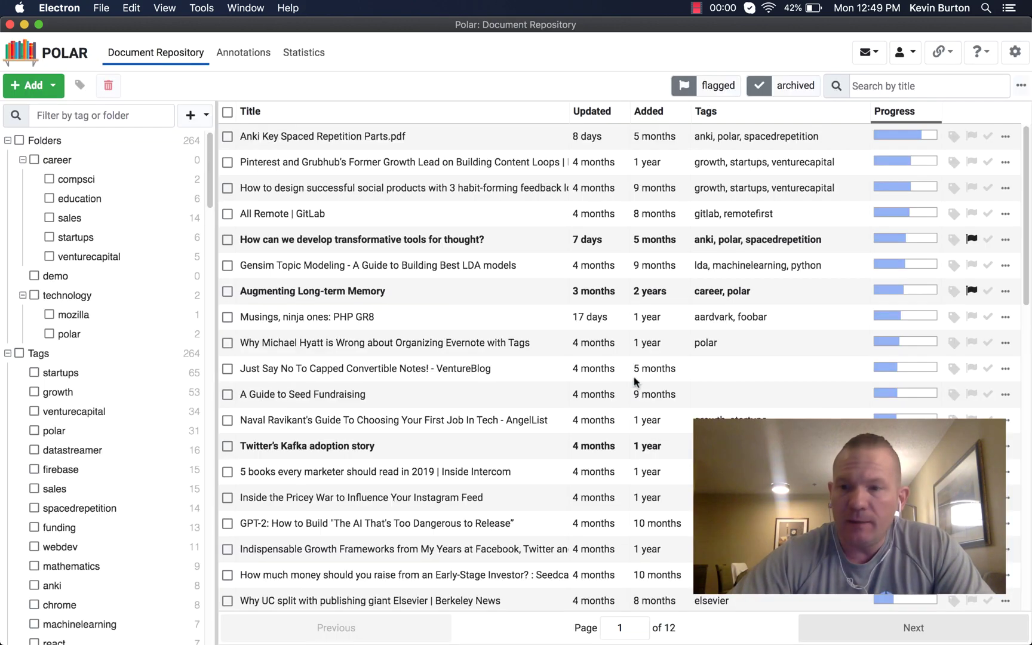
Step: Dismiss an empty tag assignment, filter documents to the compsci folder, then show all folders again
{"action": "scroll", "coordinate": [918, 370], "scroll_direction": "down", "scroll_amount": 1}
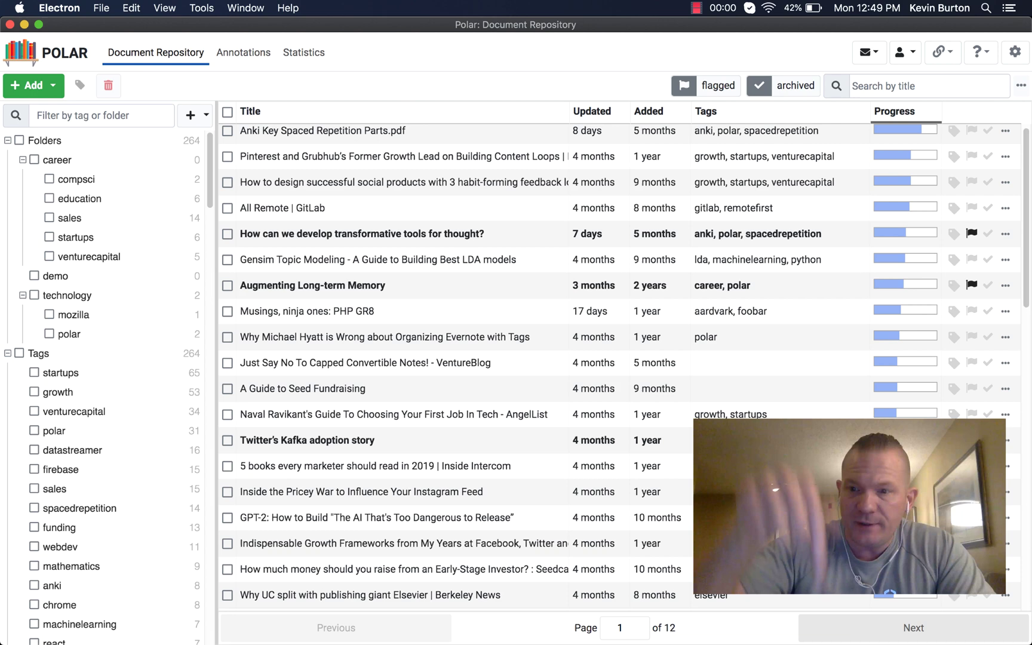
{"action": "key", "text": "t"}
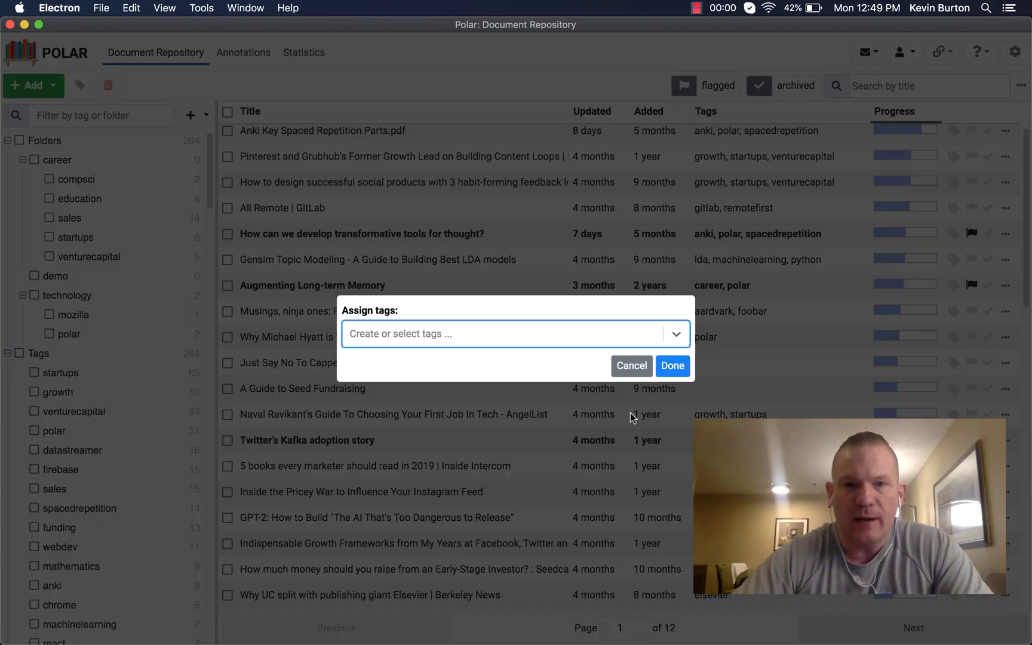
{"action": "left_click", "coordinate": [638, 364]}
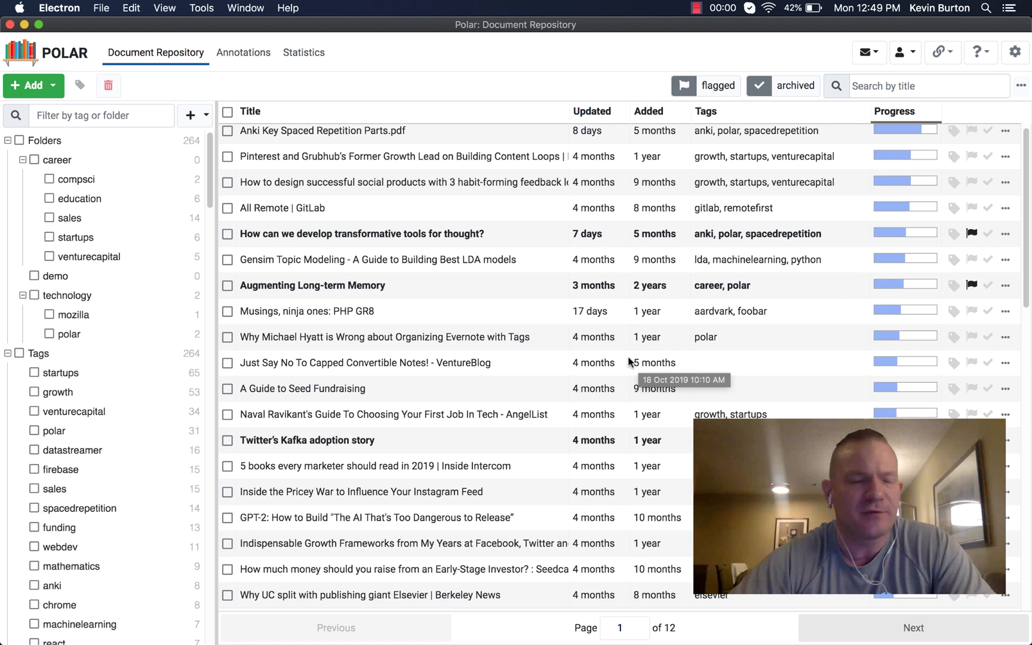
{"action": "left_click", "coordinate": [98, 178]}
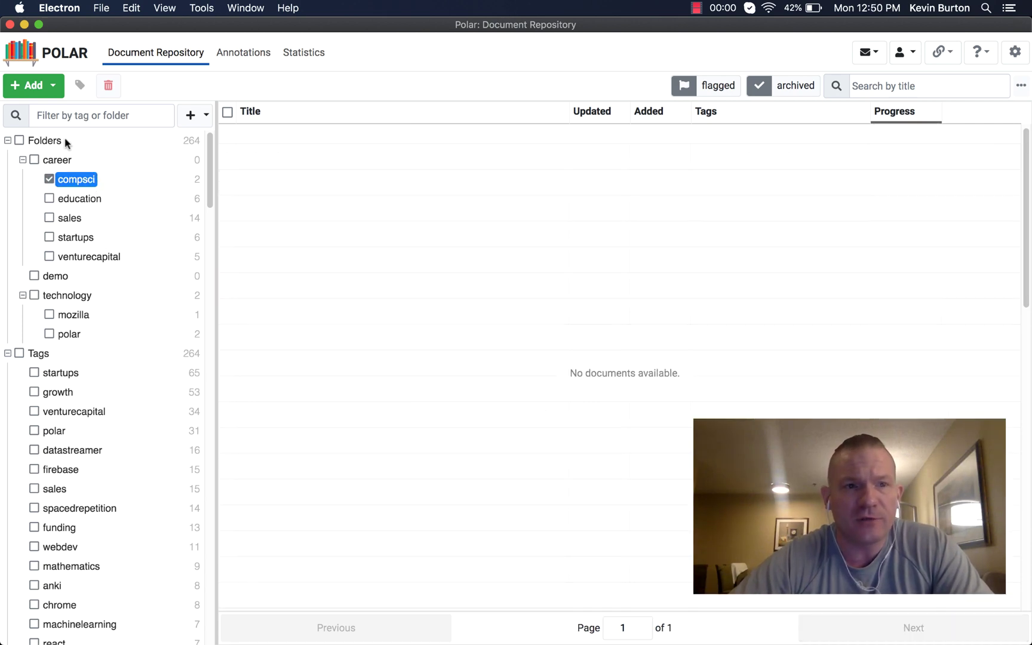
{"action": "left_click", "coordinate": [50, 144]}
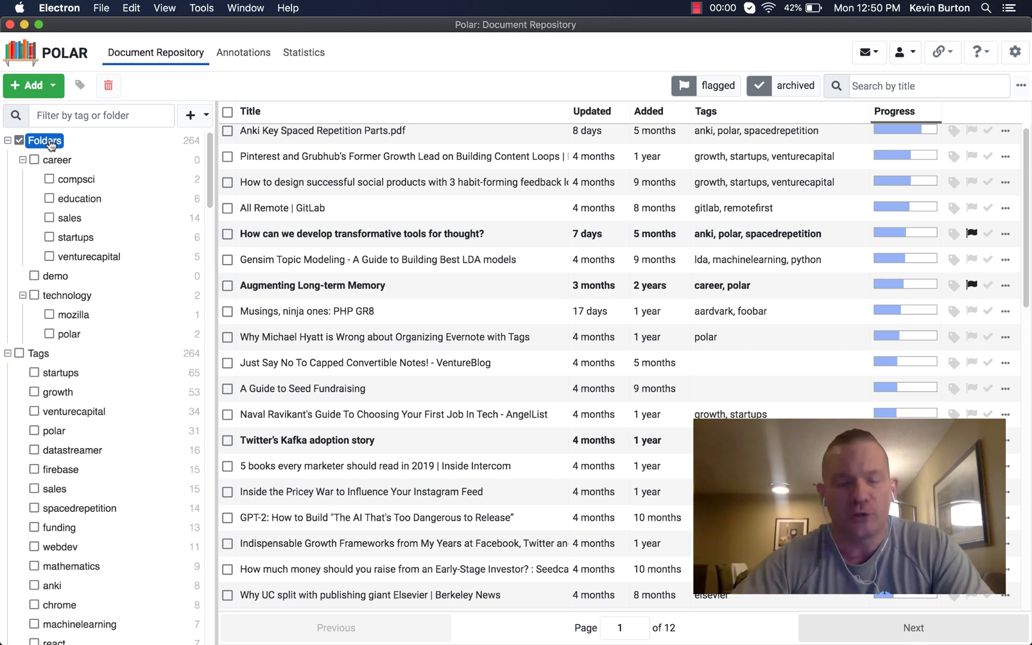
{"action": "scroll", "coordinate": [389, 267], "scroll_direction": "up", "scroll_amount": 1}
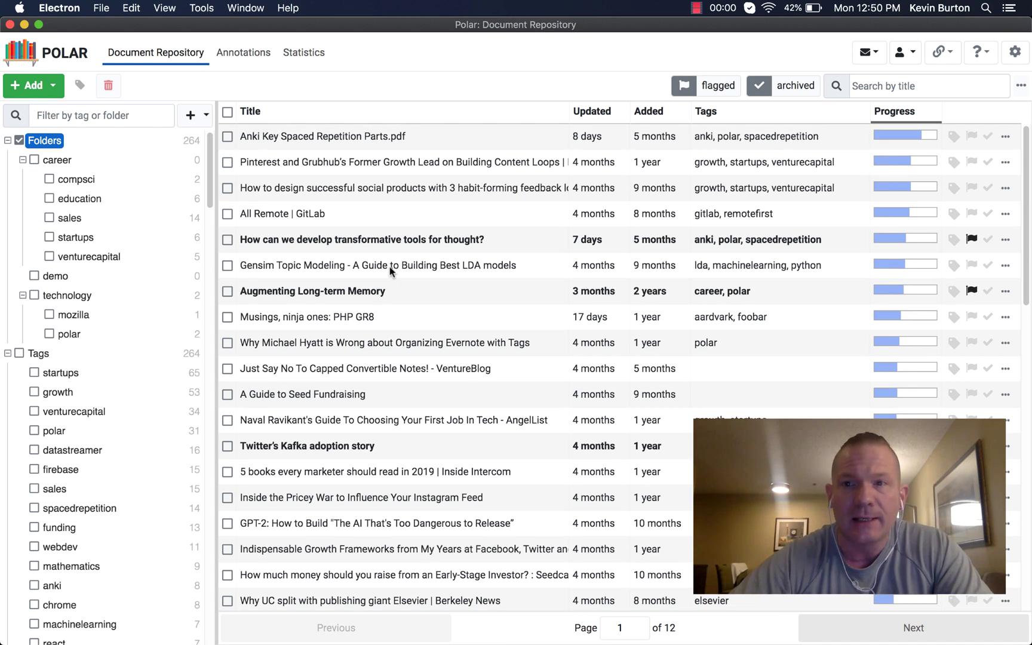
Step: In the Annotations list, add a new asdf tag to the Fullstory, Mixpanel, Heap, Optimizely highlight
{"action": "left_click", "coordinate": [250, 55]}
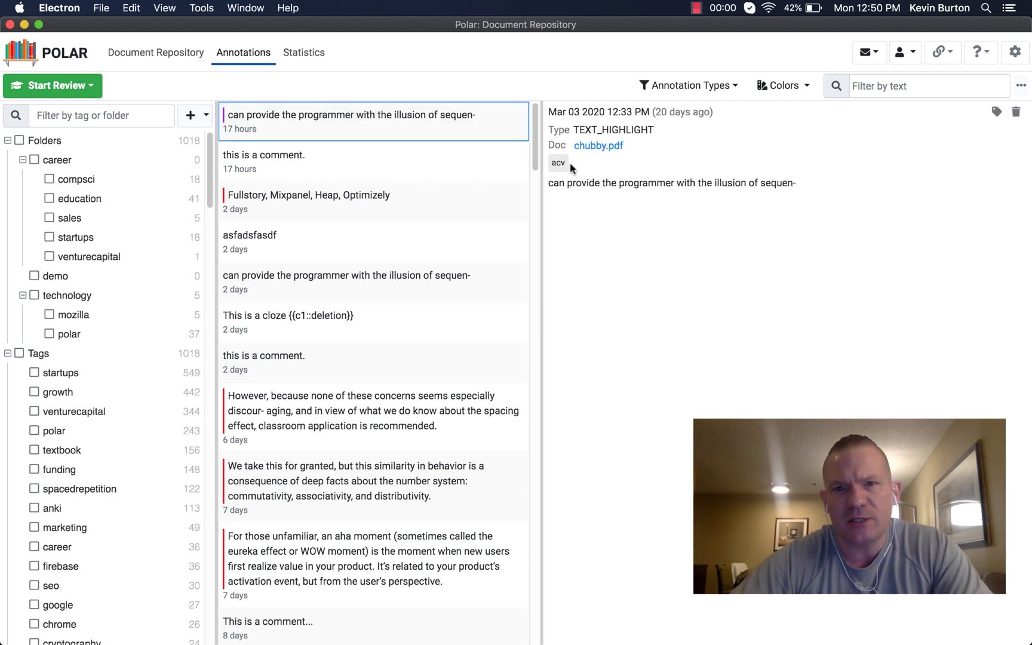
{"action": "left_click", "coordinate": [464, 167]}
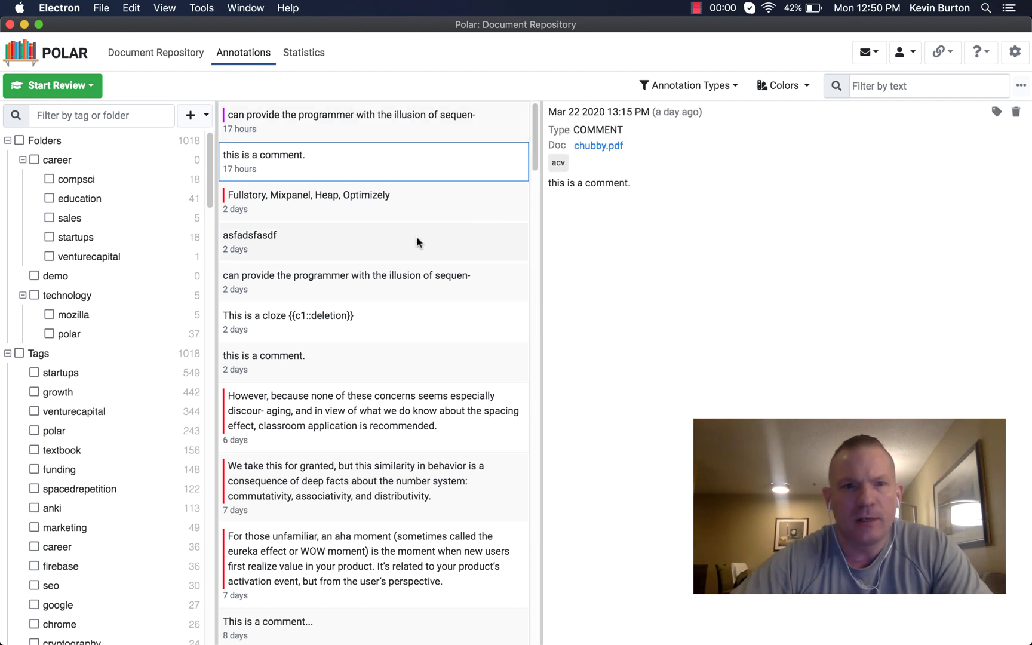
{"action": "left_click", "coordinate": [418, 217]}
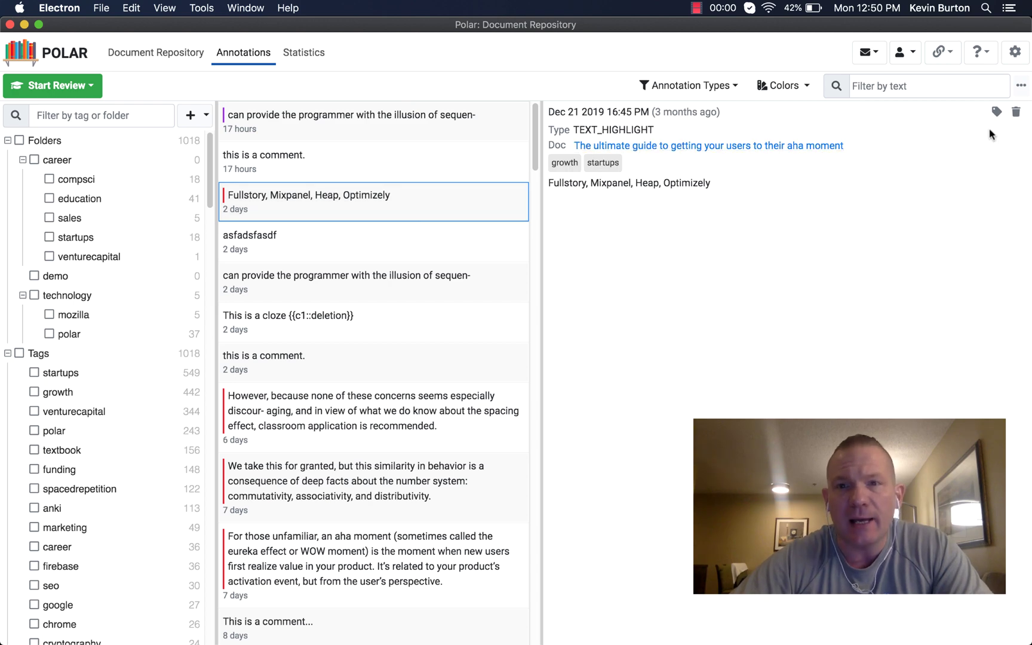
{"action": "left_click", "coordinate": [996, 113]}
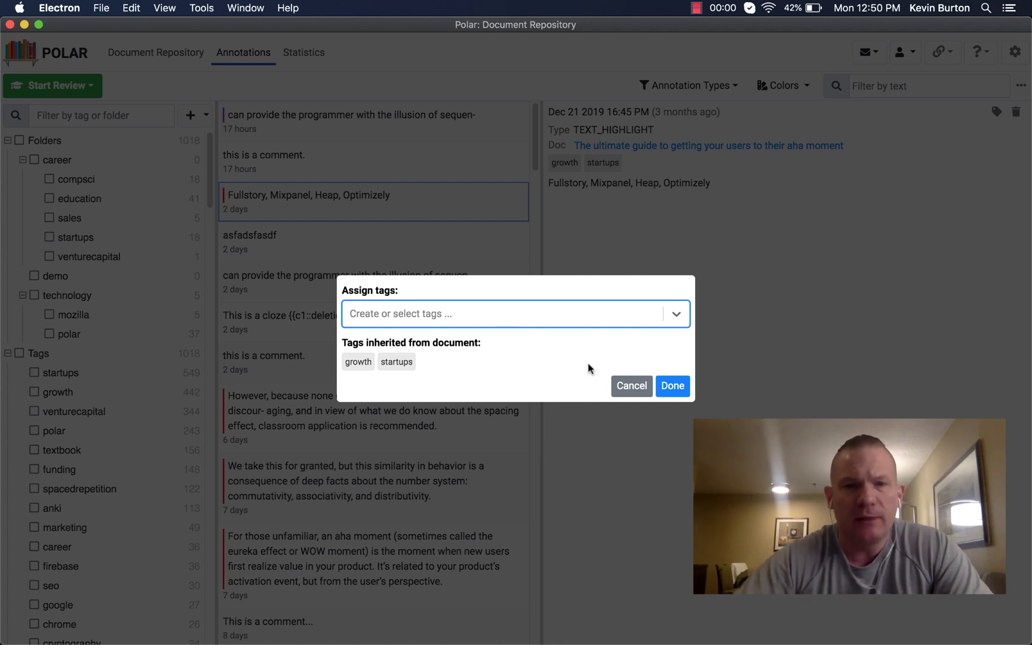
{"action": "type", "text": "asdf"}
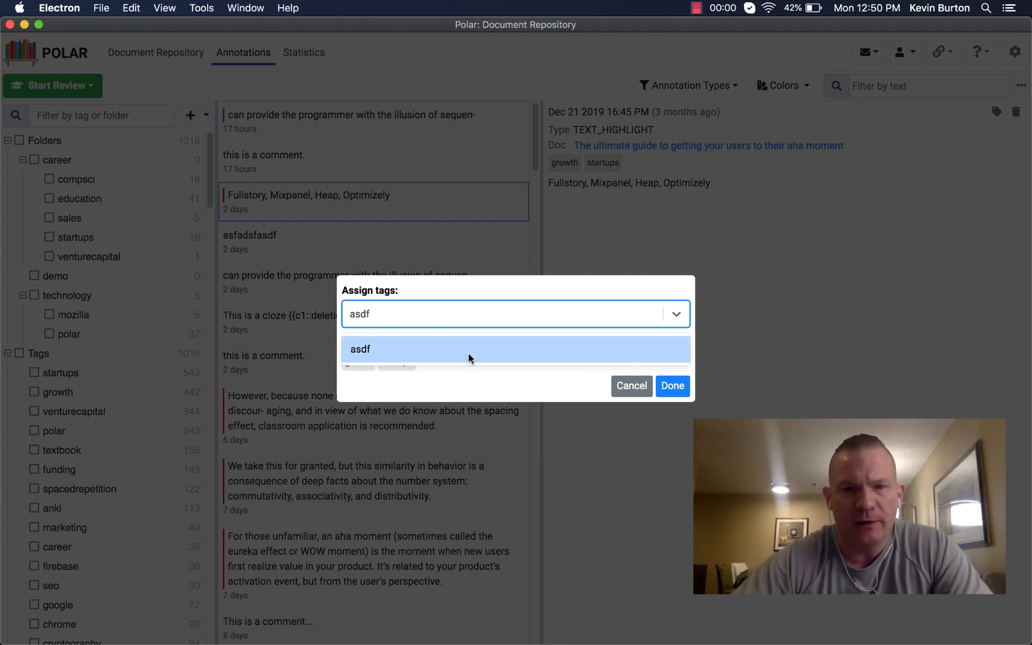
{"action": "left_click", "coordinate": [468, 349]}
{"action": "left_click", "coordinate": [669, 386]}
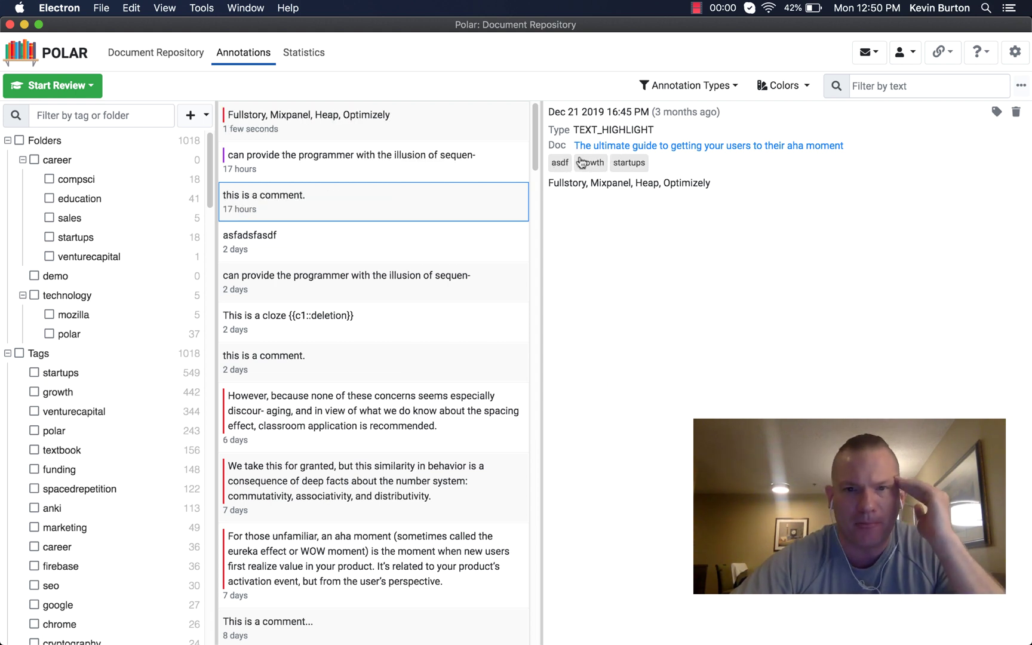
{"action": "left_click", "coordinate": [421, 120]}
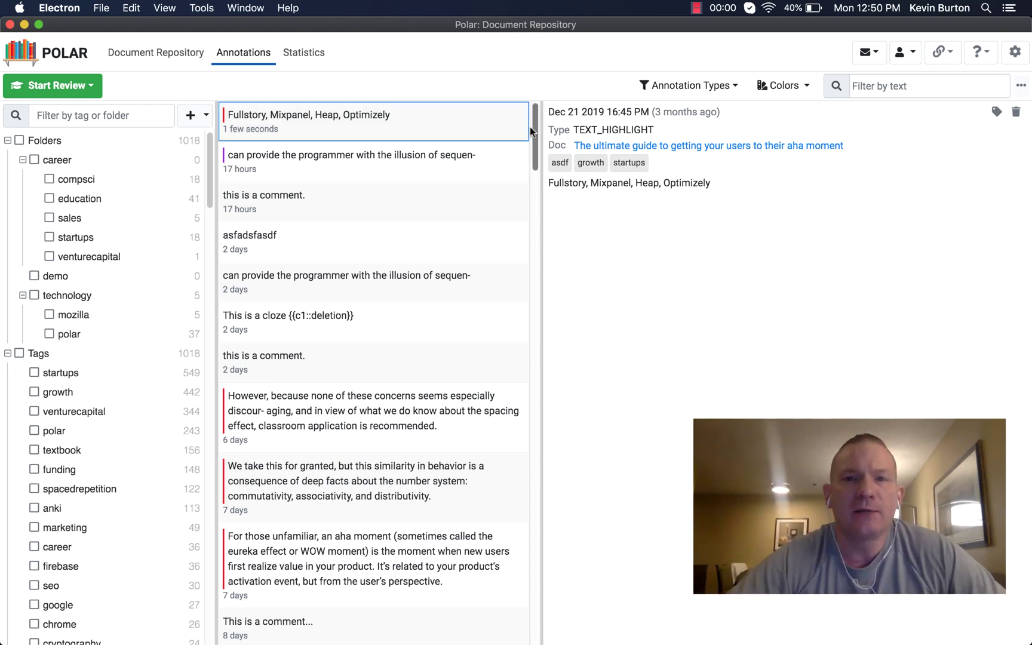
Step: Drag the annotation list's scrollbar down and back up
{"action": "mouse_move", "coordinate": [533, 129]}
{"action": "left_mouse_down"}
{"action": "mouse_move", "coordinate": [527, 273]}
{"action": "mouse_move", "coordinate": [533, 122]}
{"action": "left_mouse_up"}
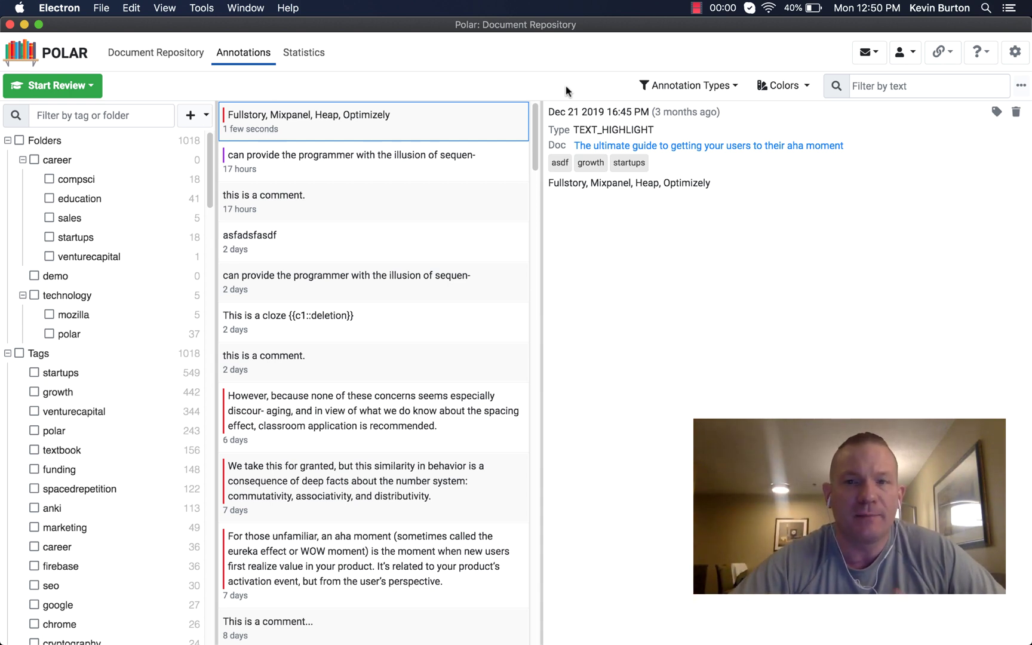
{"action": "mouse_move", "coordinate": [536, 121]}
{"action": "left_mouse_down"}
{"action": "mouse_move", "coordinate": [536, 191]}
{"action": "mouse_move", "coordinate": [537, 99]}
{"action": "left_mouse_up"}
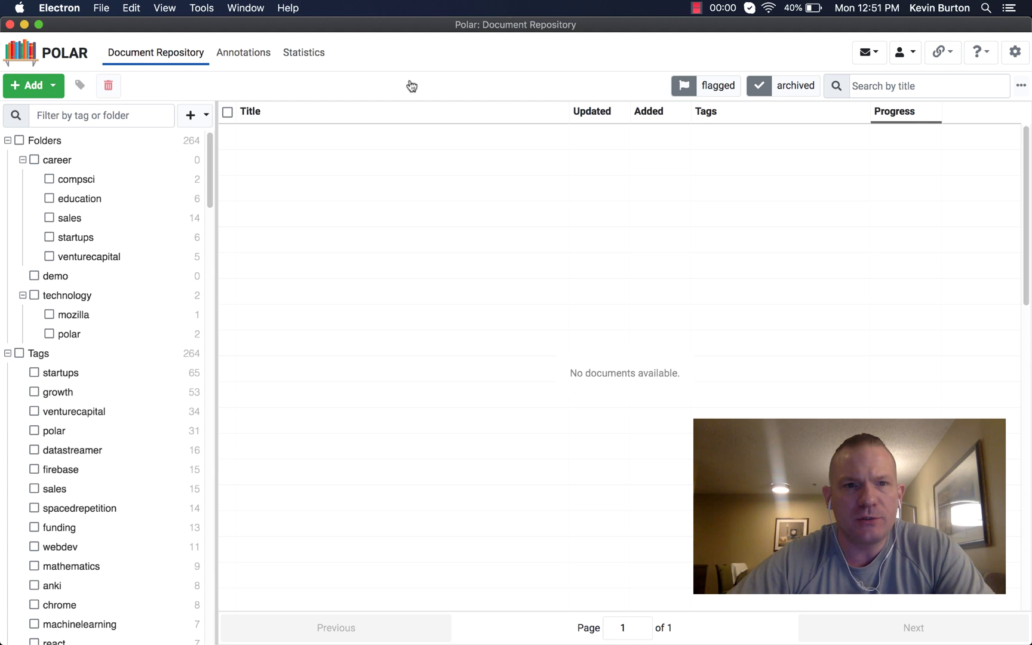
Step: Search titles for 'chubby', open chubby.pdf in its viewer, then show the main window's Annotations list
{"action": "left_click", "coordinate": [896, 86]}
{"action": "type", "text": "chu"}
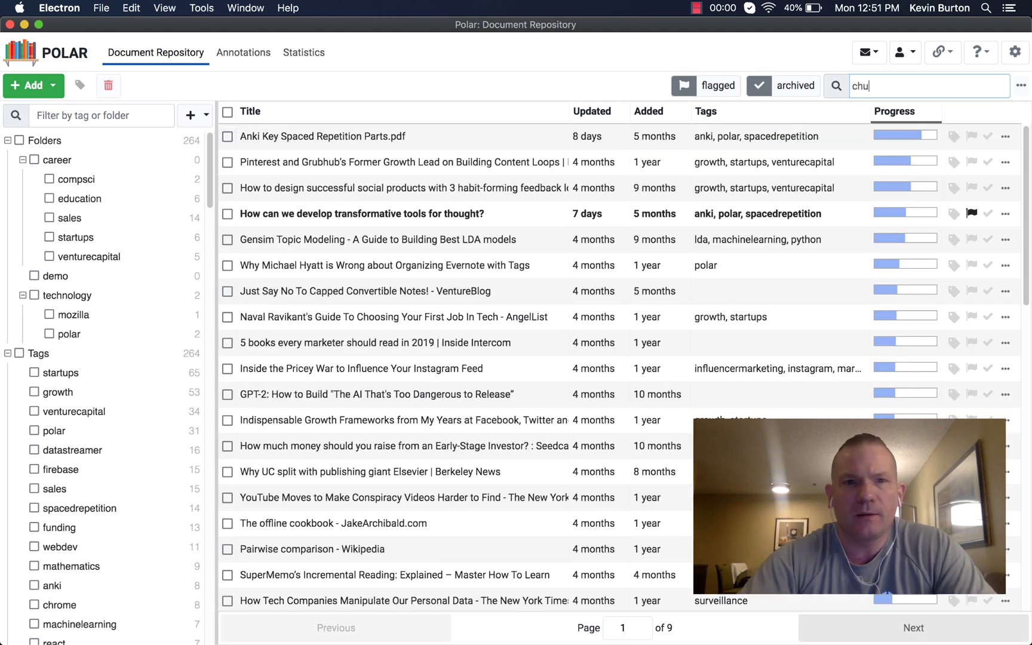
{"action": "type", "text": "by"}
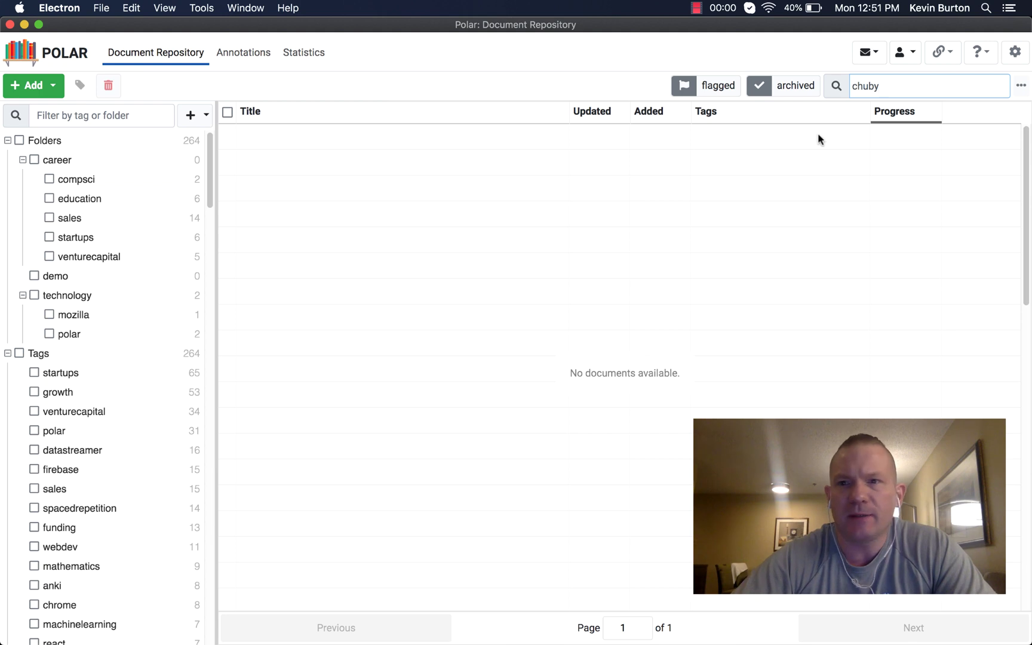
{"action": "key", "text": "BackSpace"}
{"action": "key", "text": "BackSpace"}
{"action": "type", "text": "bby"}
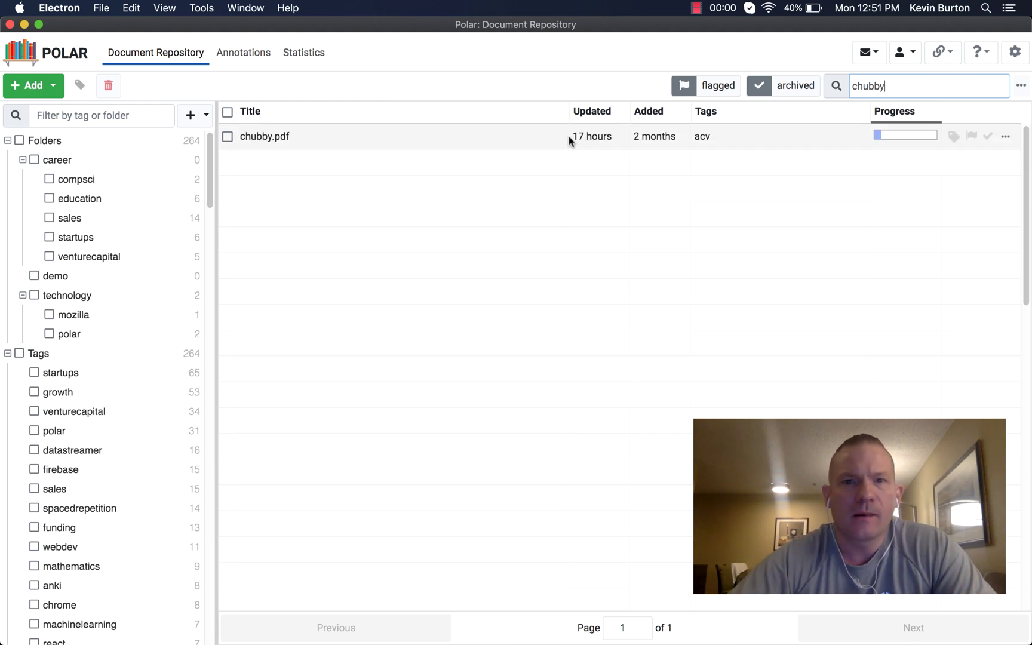
{"action": "double_click", "coordinate": [451, 140]}
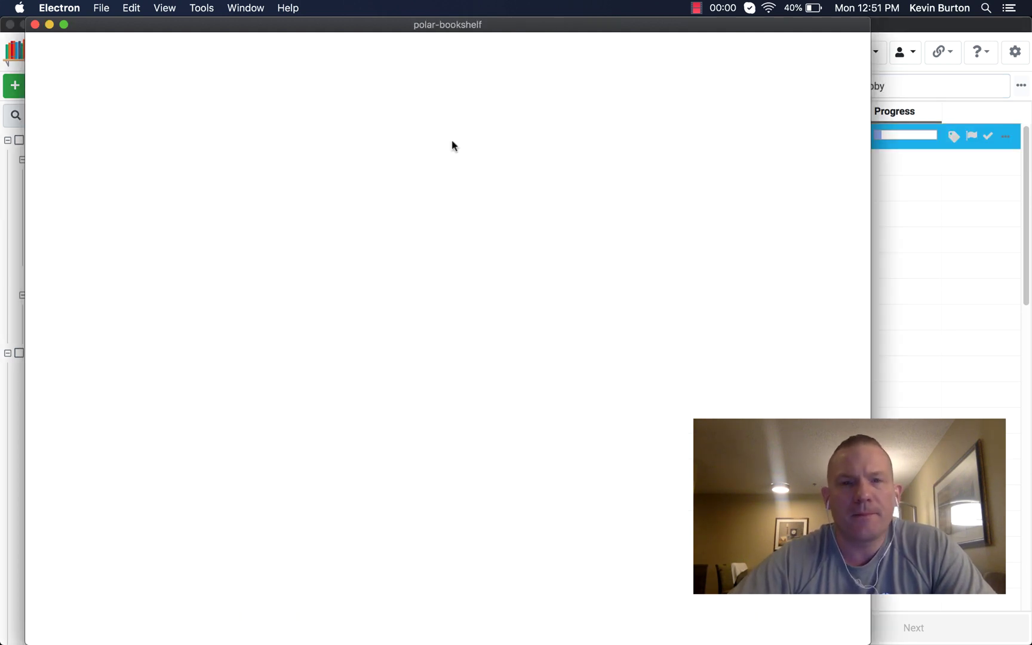
{"action": "left_click_drag", "start_coordinate": [624, 31], "coordinate": [746, 46]}
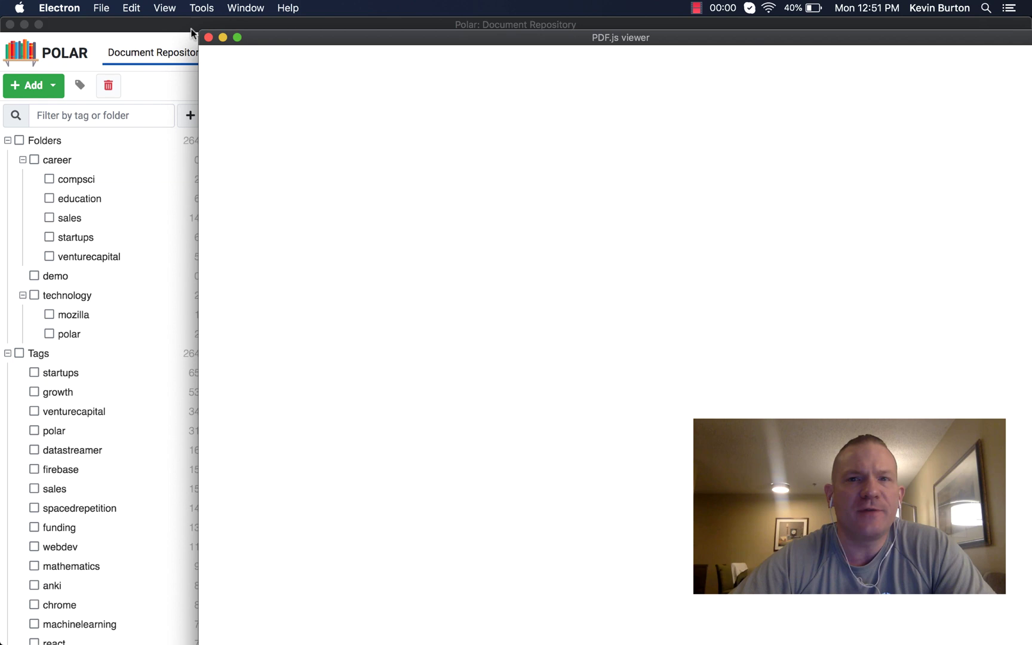
{"action": "left_click", "coordinate": [163, 41]}
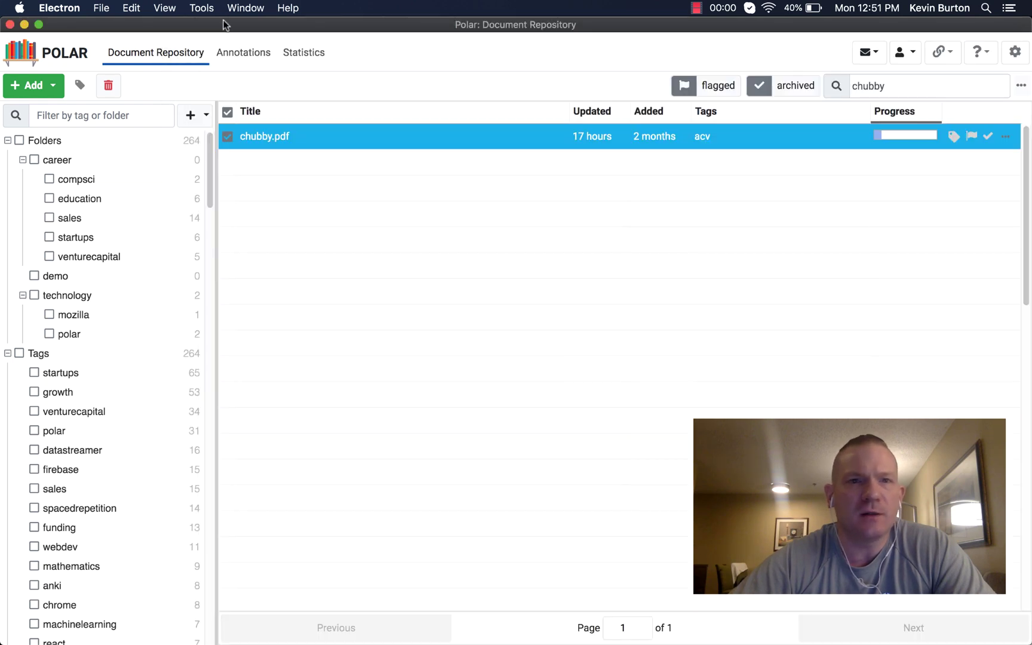
{"action": "left_click", "coordinate": [239, 53]}
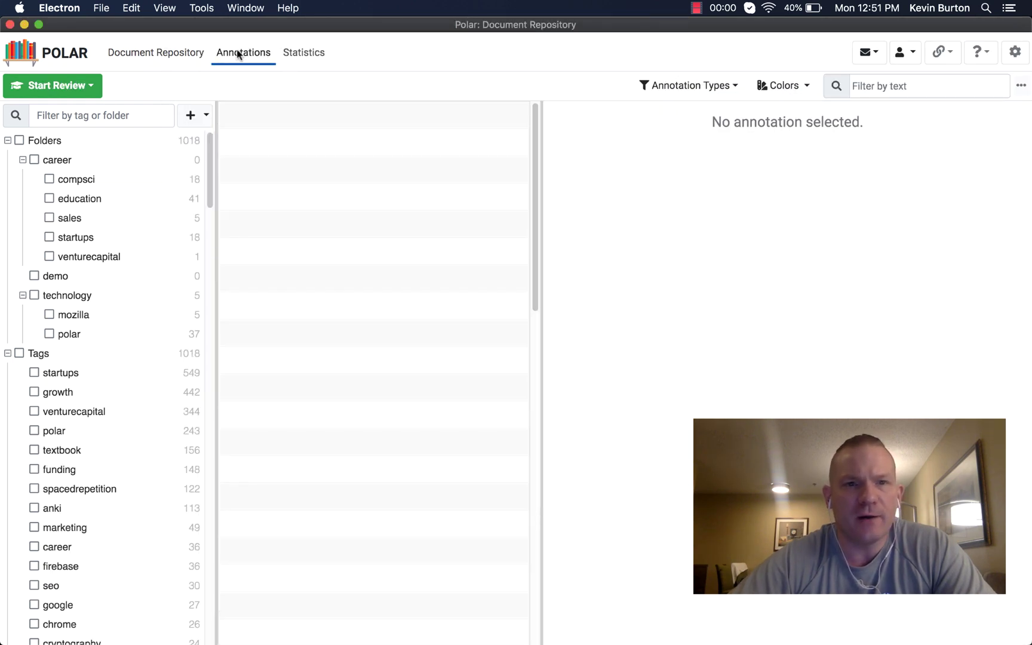
Step: In the chubby.pdf viewer, tag the purple highlight with aardvark
{"action": "left_click", "coordinate": [245, 8]}
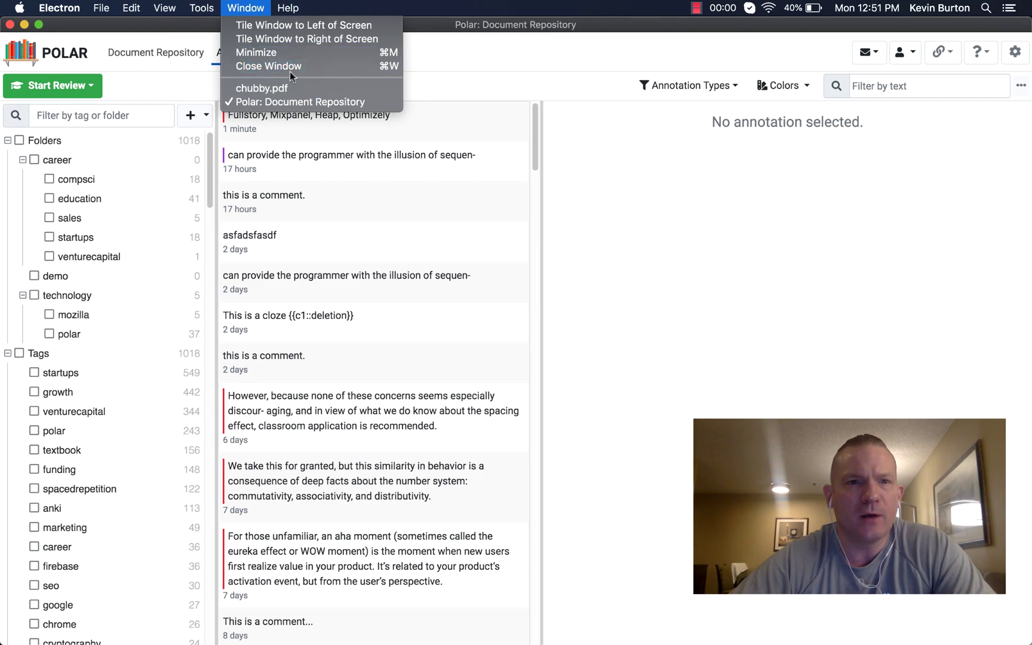
{"action": "left_click", "coordinate": [289, 91]}
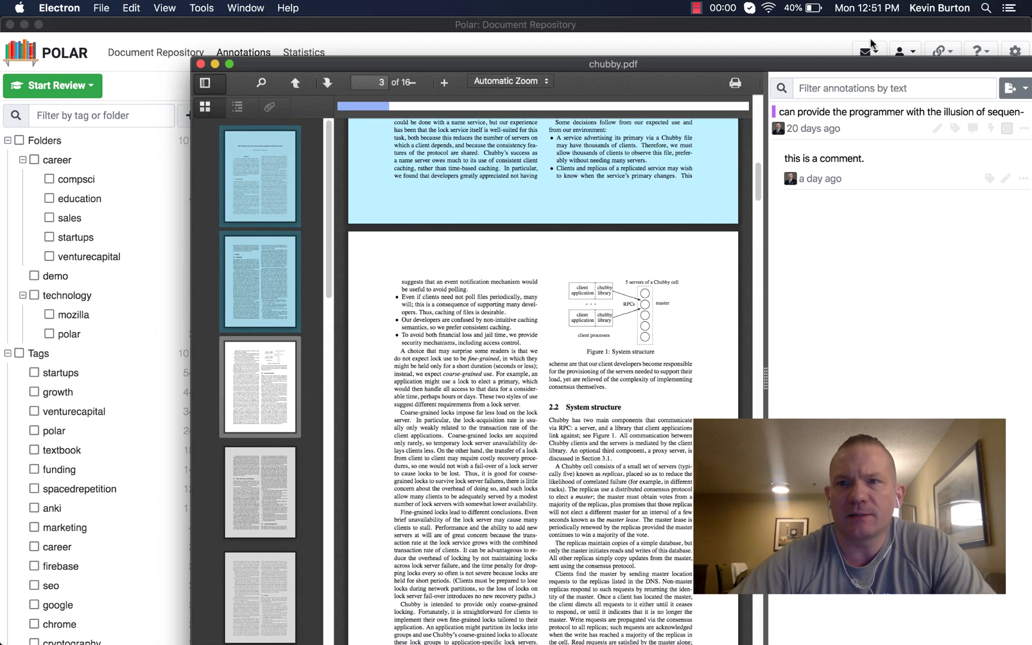
{"action": "mouse_move", "coordinate": [860, 64]}
{"action": "left_mouse_down"}
{"action": "mouse_move", "coordinate": [819, 191]}
{"action": "mouse_move", "coordinate": [855, 87]}
{"action": "left_mouse_up"}
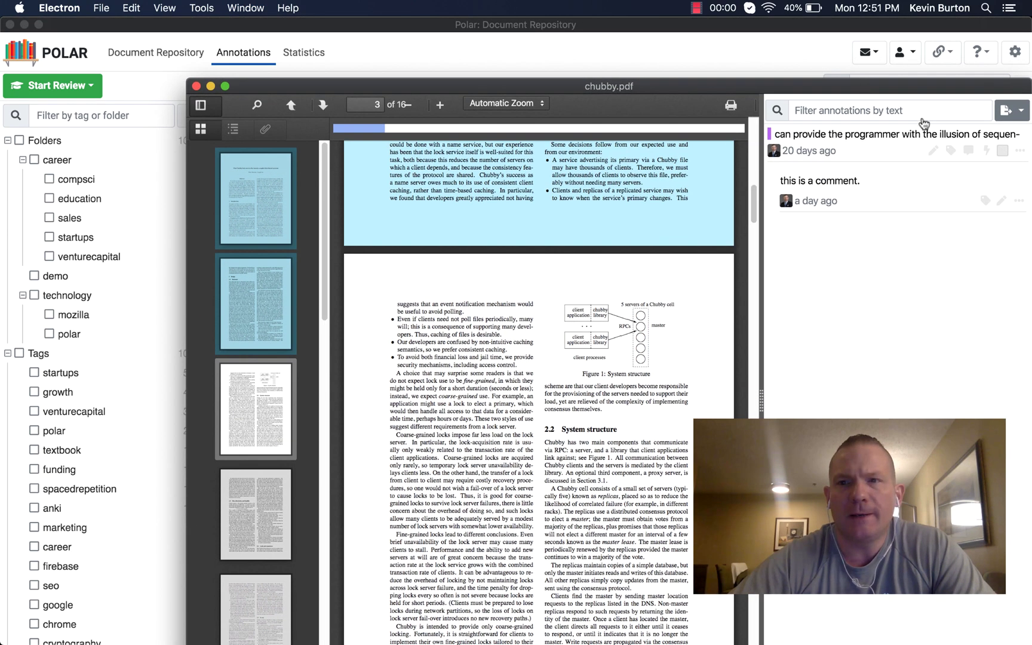
{"action": "left_click", "coordinate": [953, 151]}
{"action": "left_click", "coordinate": [487, 383]}
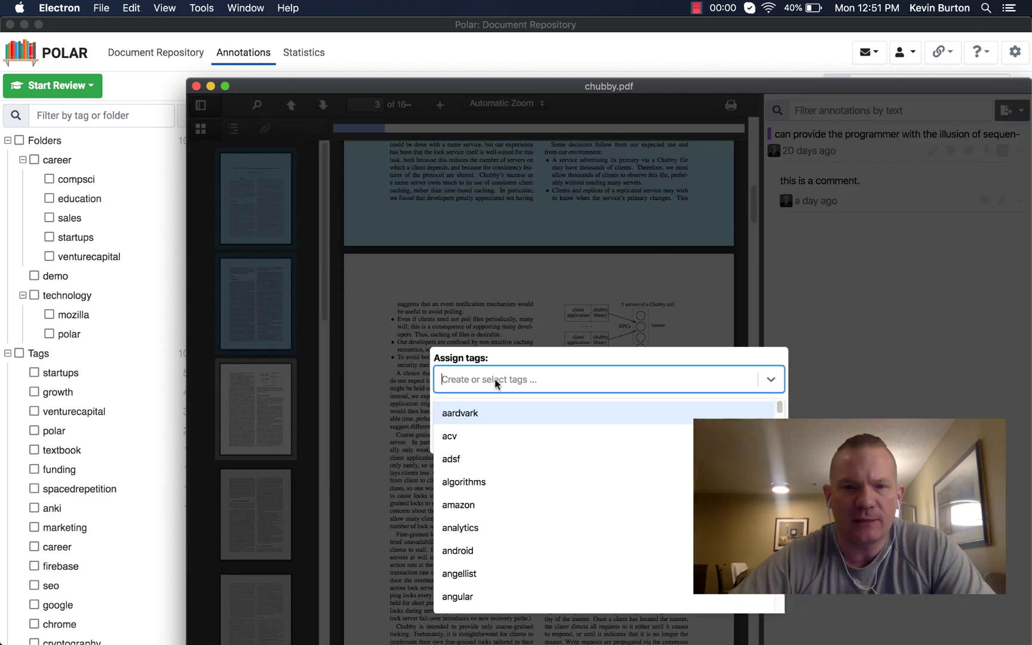
{"action": "left_click", "coordinate": [478, 416]}
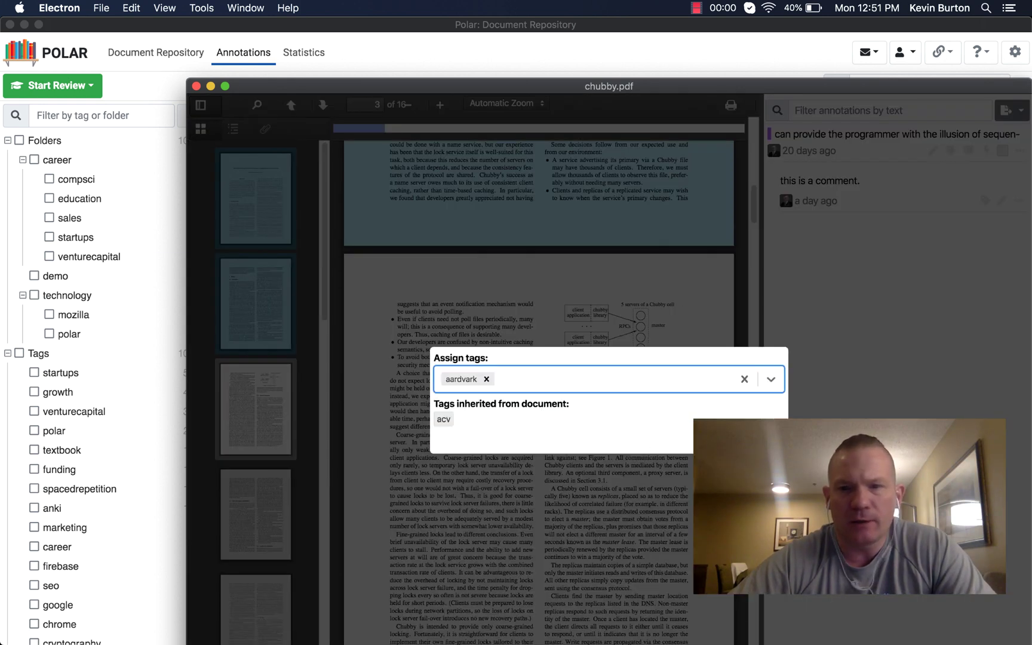
{"action": "key", "text": "Return"}
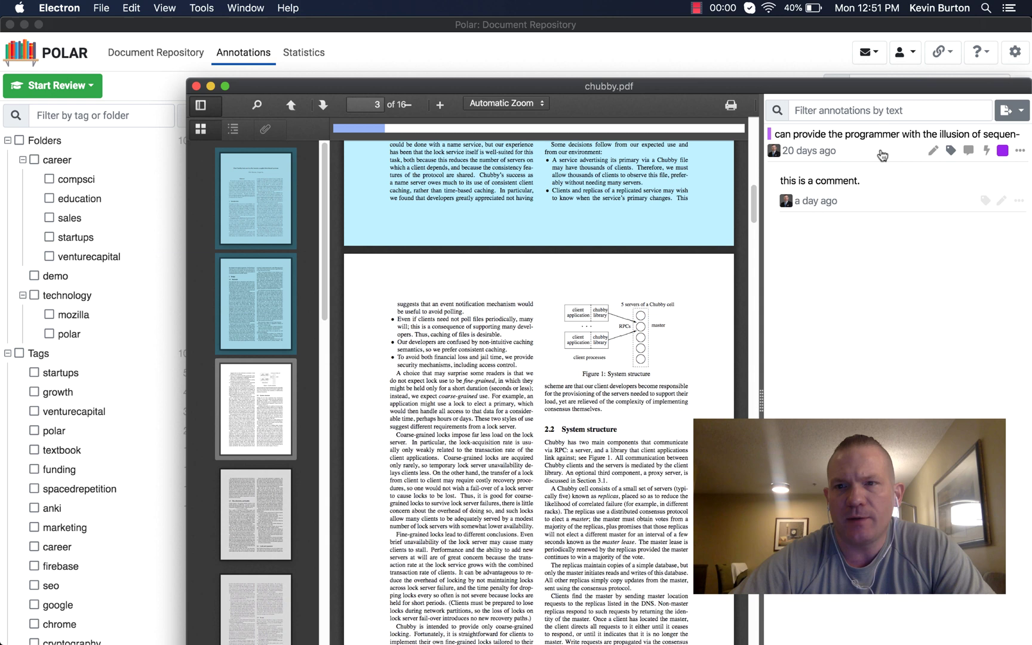
Step: Verify the aardvark tag on the highlight, then close the chubby.pdf viewer
{"action": "left_click", "coordinate": [952, 151]}
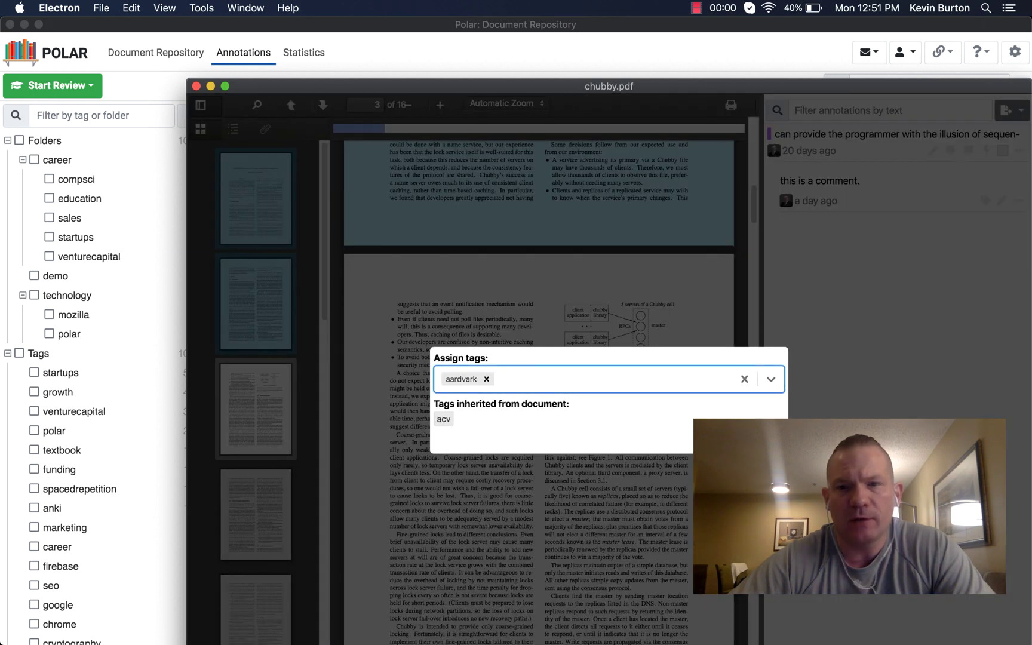
{"action": "key", "text": "Return"}
{"action": "key", "text": "super+w"}
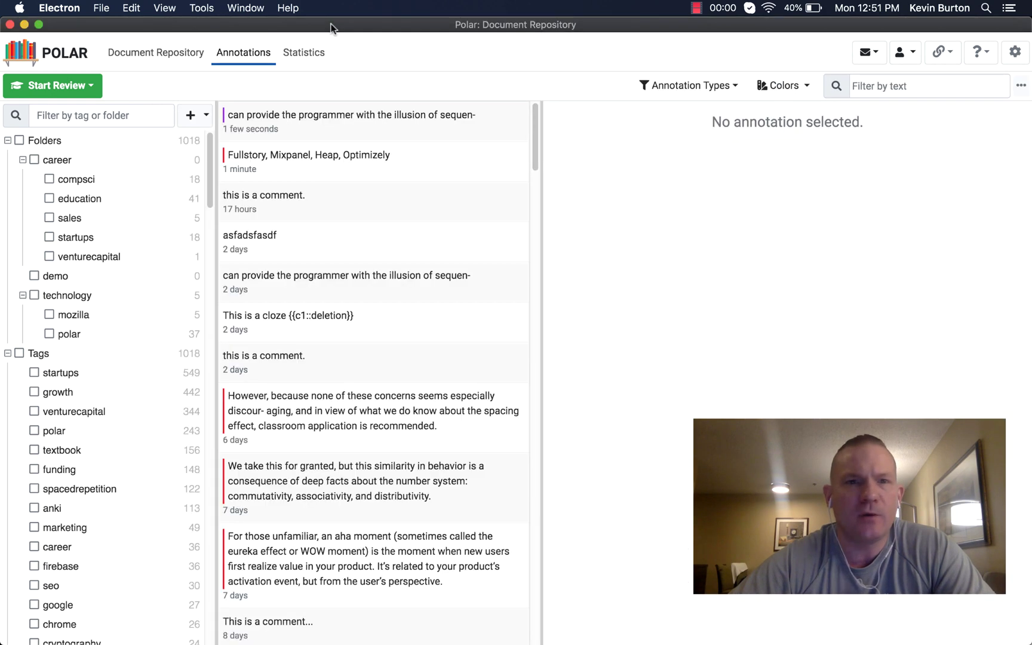
Step: Remove the aardvark tag from the purple chubby.pdf highlight in the Annotations list
{"action": "left_click", "coordinate": [369, 113]}
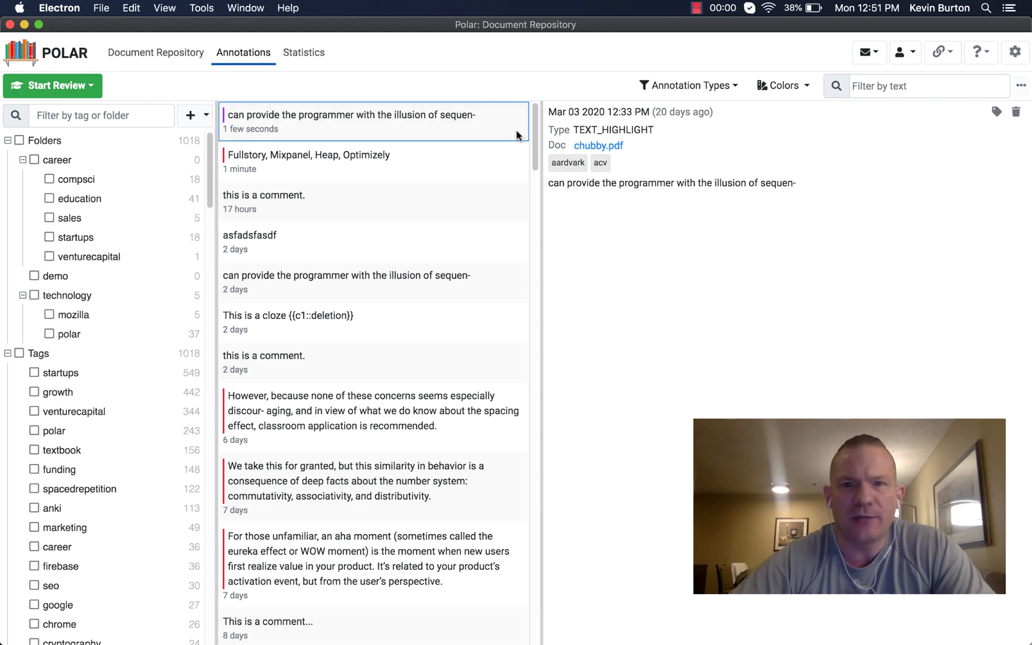
{"action": "left_click", "coordinate": [997, 113]}
{"action": "left_click", "coordinate": [397, 314]}
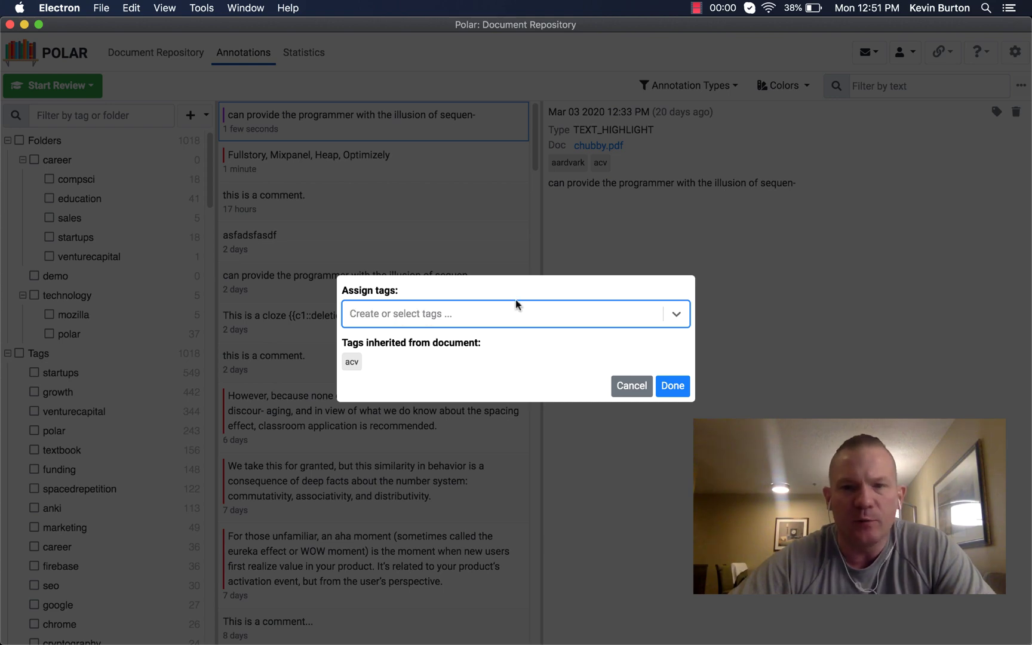
{"action": "left_click", "coordinate": [670, 386]}
Step: Confirm in the chubby.pdf viewer that the highlight no longer carries aardvark
{"action": "left_click", "coordinate": [248, 9]}
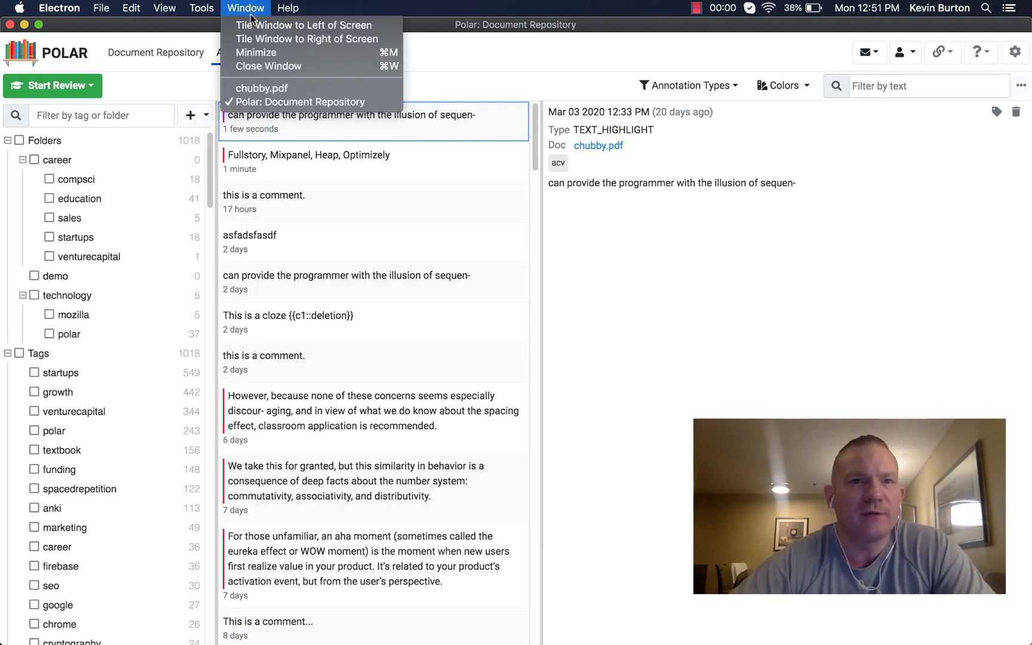
{"action": "left_click", "coordinate": [262, 88]}
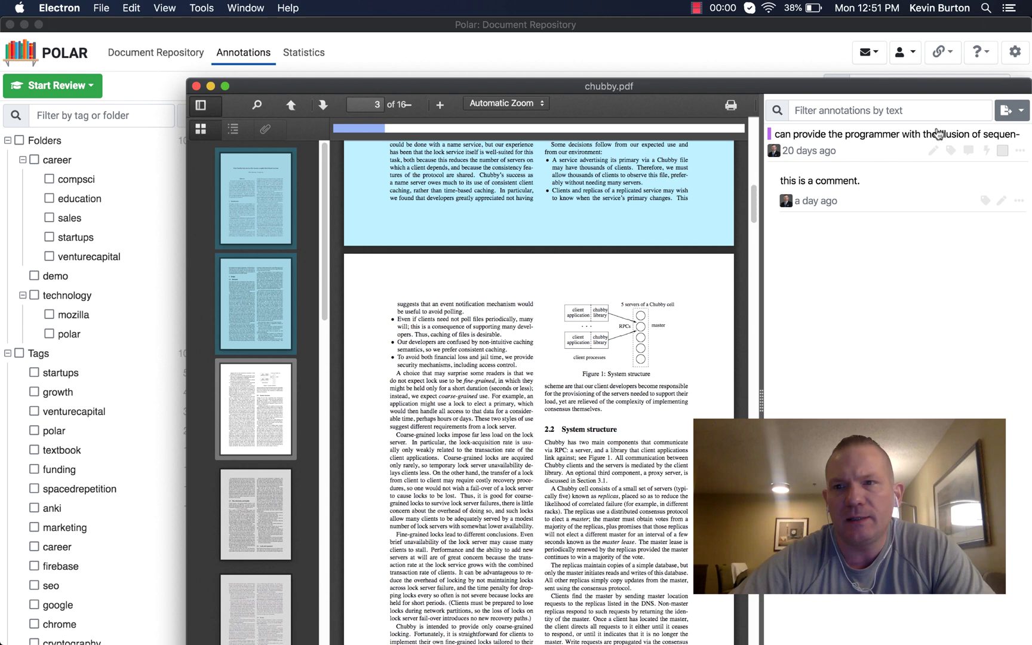
{"action": "left_click", "coordinate": [951, 151]}
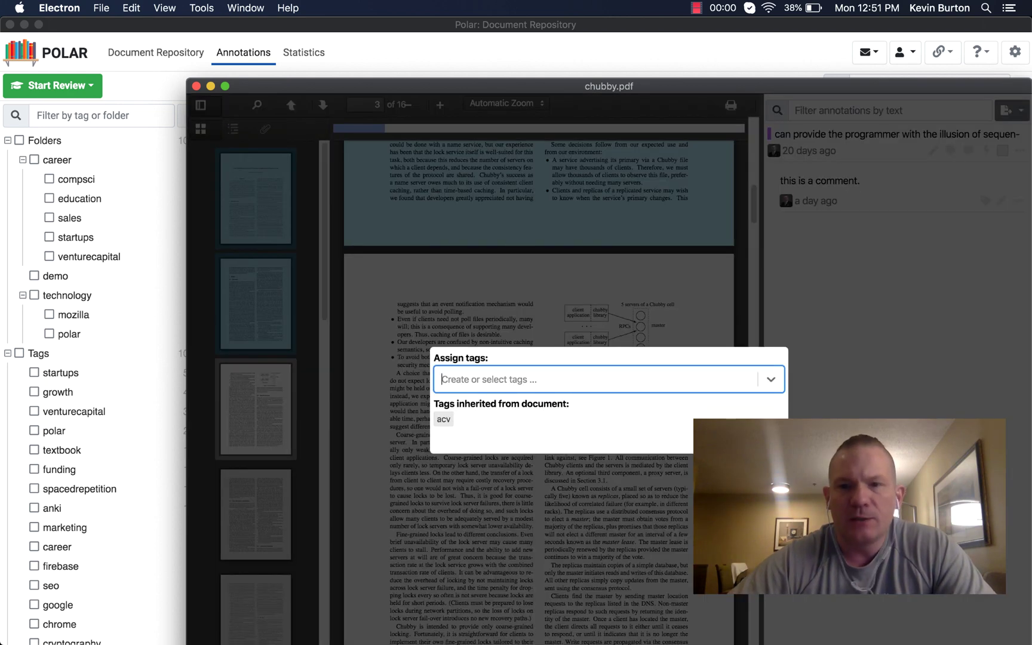
{"action": "left_click", "coordinate": [762, 345]}
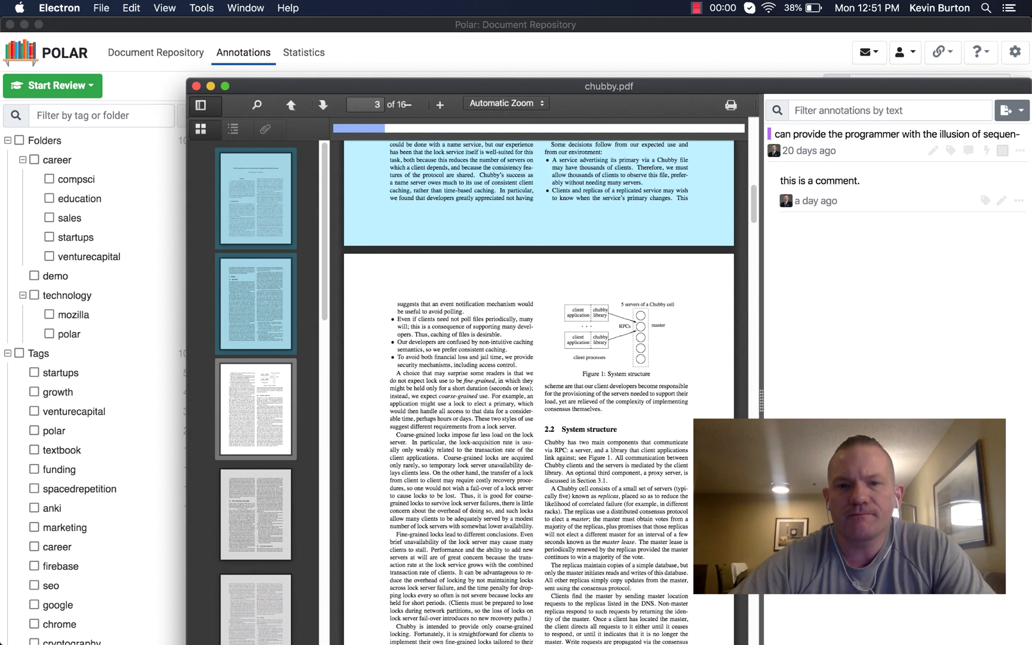
{"action": "left_click_drag", "start_coordinate": [775, 88], "coordinate": [753, 63]}
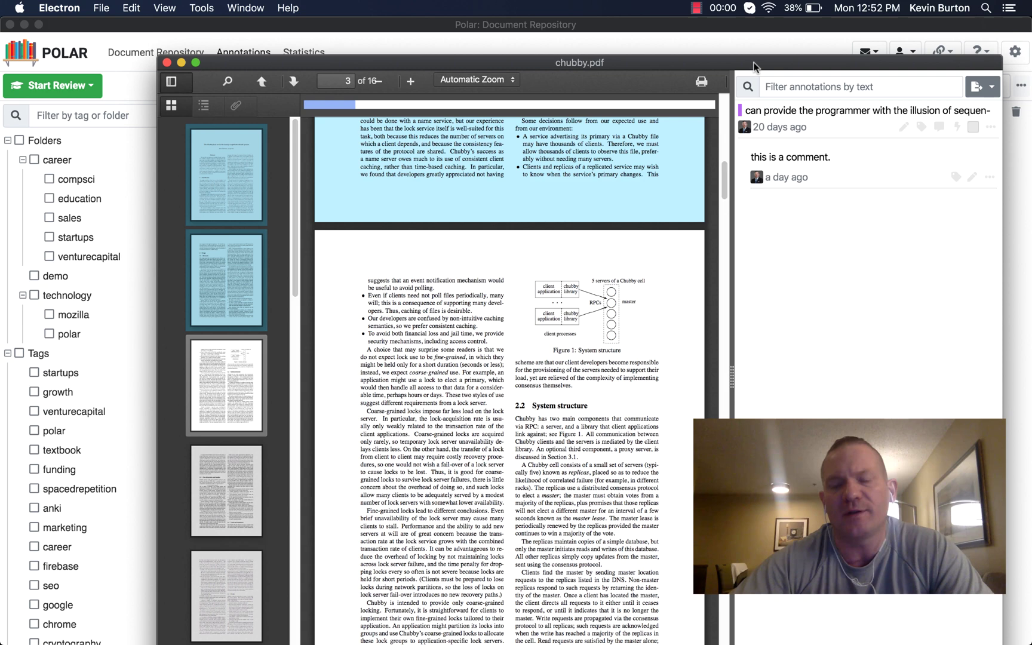
{"action": "left_click_drag", "start_coordinate": [754, 66], "coordinate": [766, 74]}
Step: Bring the main Annotations window forward and scroll through its list
{"action": "left_click", "coordinate": [614, 44]}
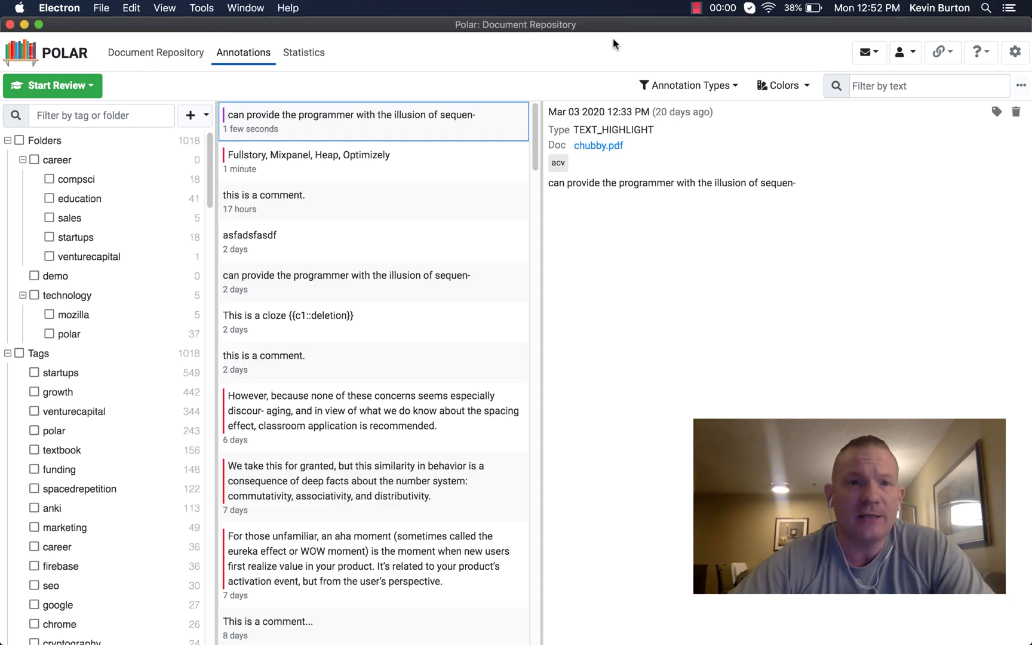
{"action": "scroll", "coordinate": [364, 217], "scroll_direction": "down", "scroll_amount": 3}
{"action": "scroll", "coordinate": [364, 217], "scroll_direction": "up", "scroll_amount": 3}
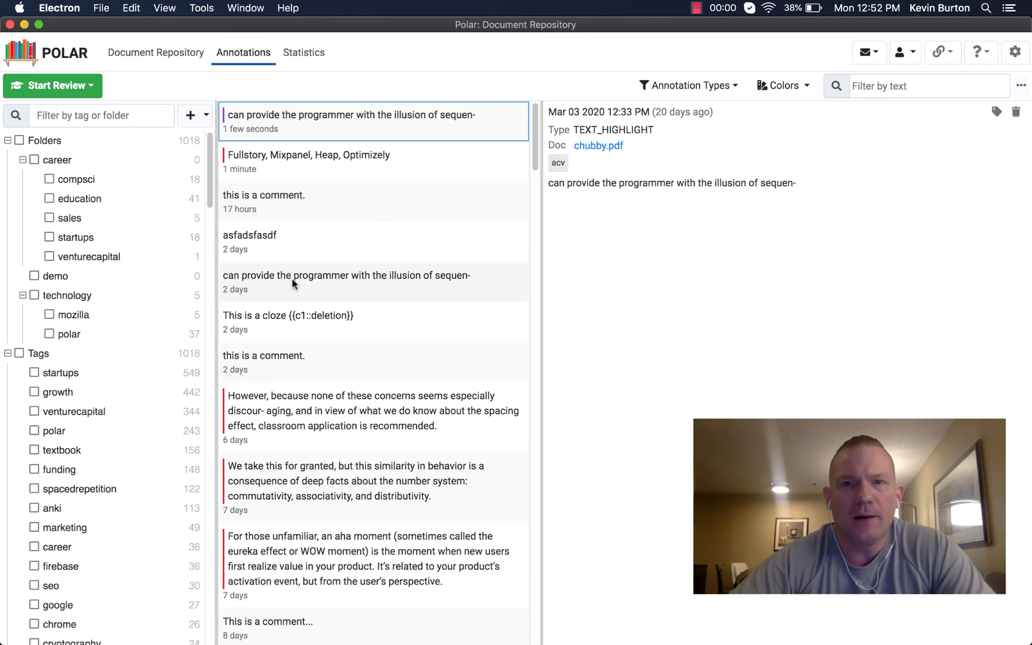
{"action": "scroll", "coordinate": [403, 299], "scroll_direction": "down", "scroll_amount": 2}
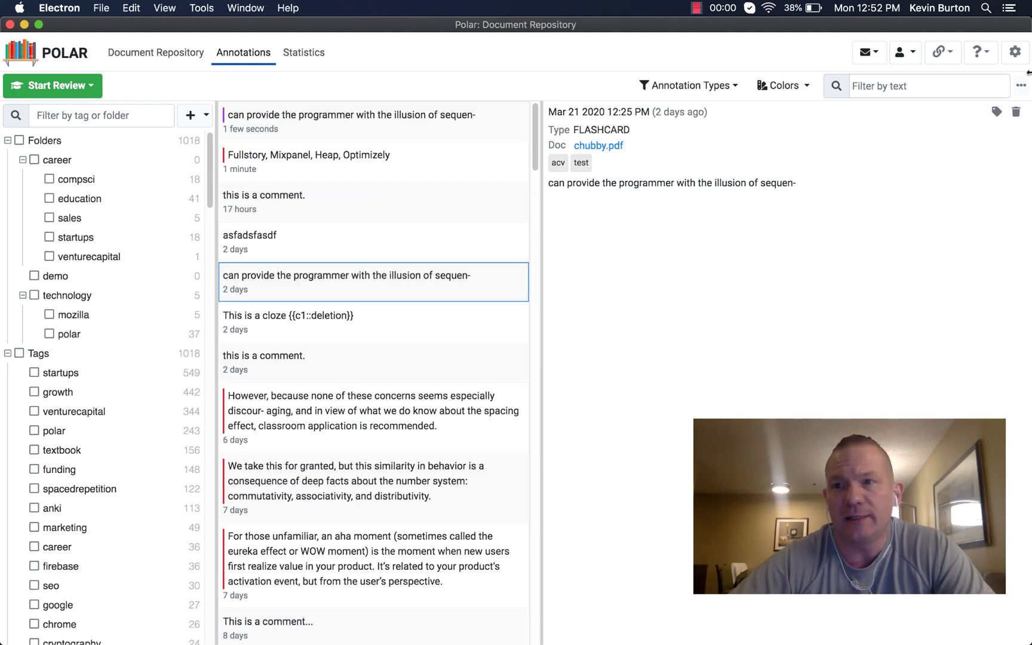
Step: Switch to the chubby.pdf viewer and check the comment's tags without adding any
{"action": "left_click", "coordinate": [239, 4]}
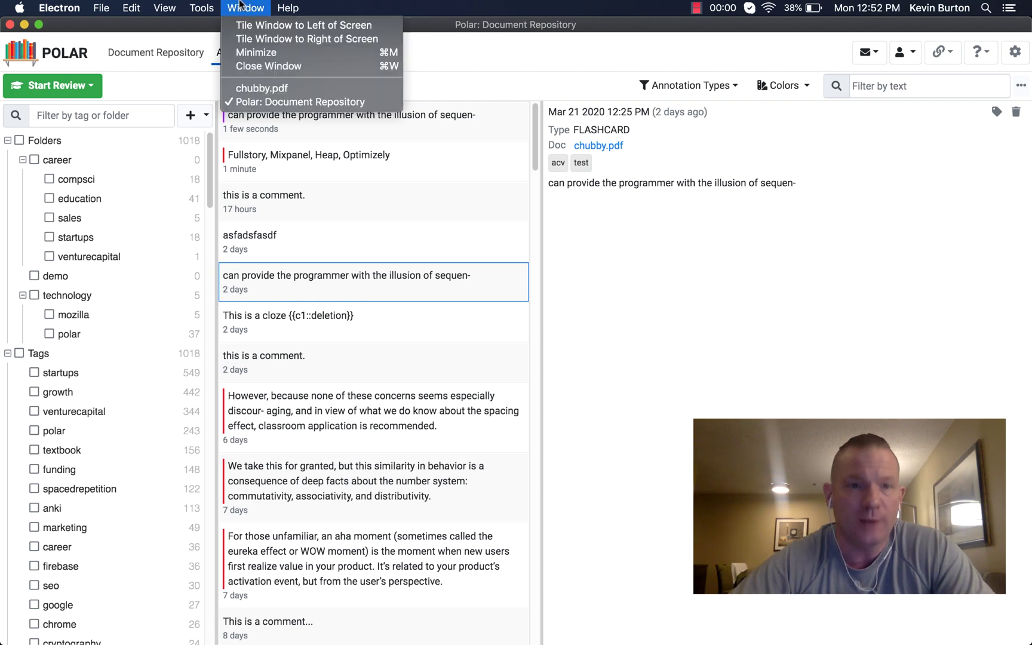
{"action": "left_click", "coordinate": [262, 87]}
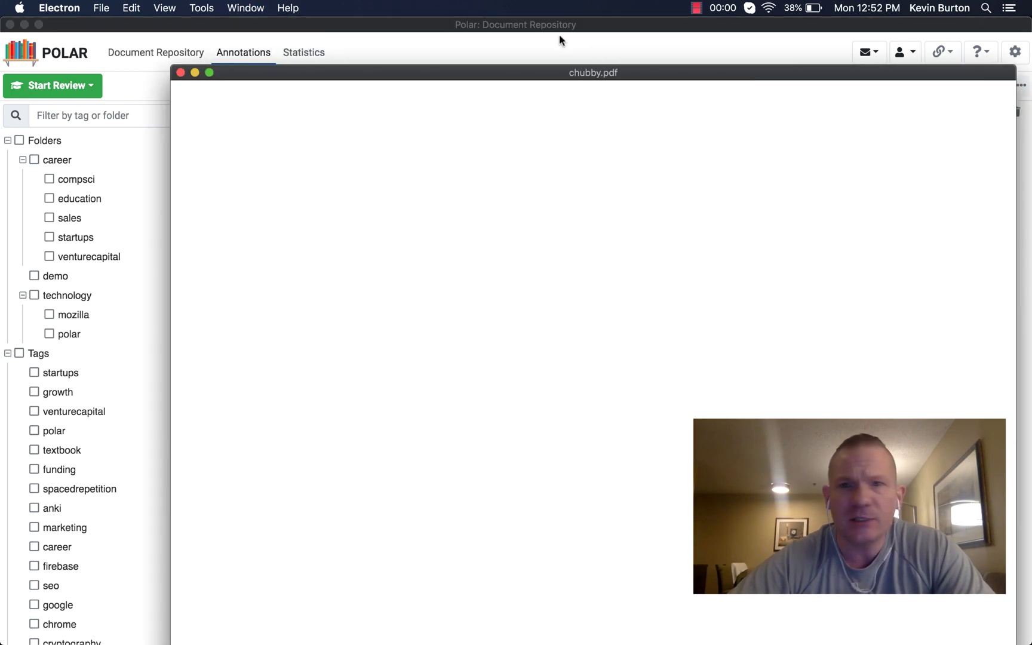
{"action": "left_click", "coordinate": [969, 187]}
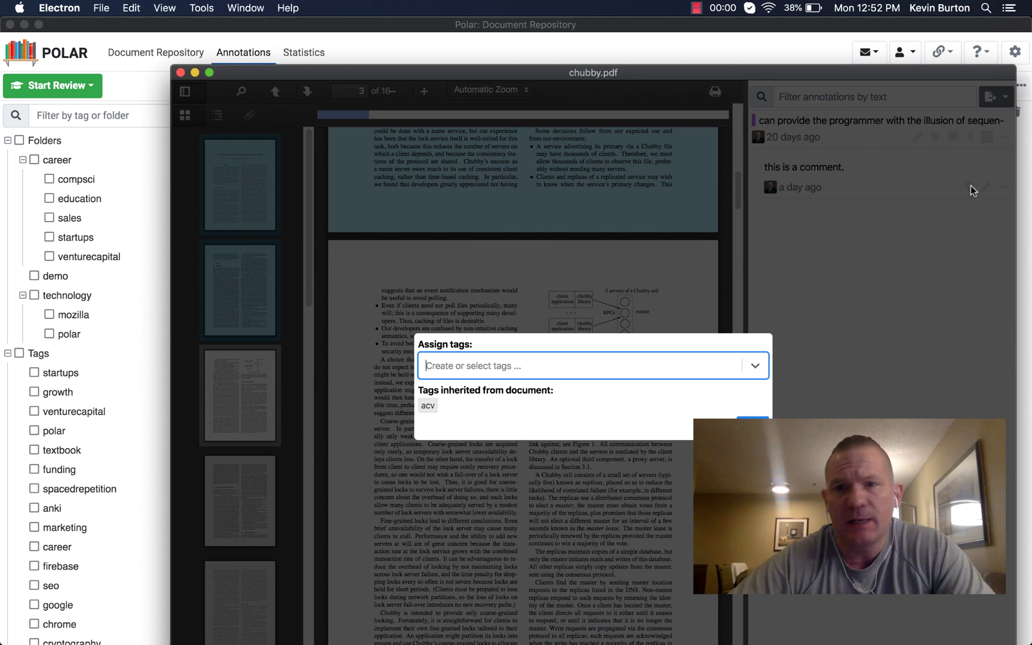
{"action": "key", "text": "Escape"}
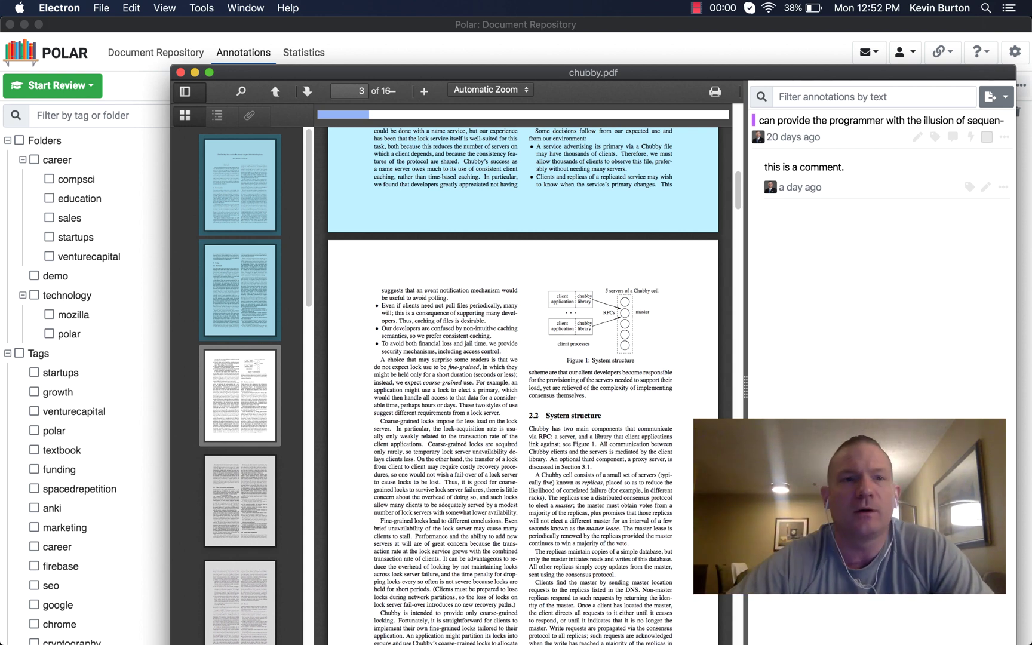
Step: Move the chubby.pdf viewer slightly aside and bring the main Annotations window to the front
{"action": "mouse_move", "coordinate": [832, 75]}
{"action": "left_mouse_down"}
{"action": "mouse_move", "coordinate": [822, 72]}
{"action": "mouse_move", "coordinate": [830, 27]}
{"action": "mouse_move", "coordinate": [826, 94]}
{"action": "left_mouse_up"}
{"action": "left_click", "coordinate": [750, 54]}
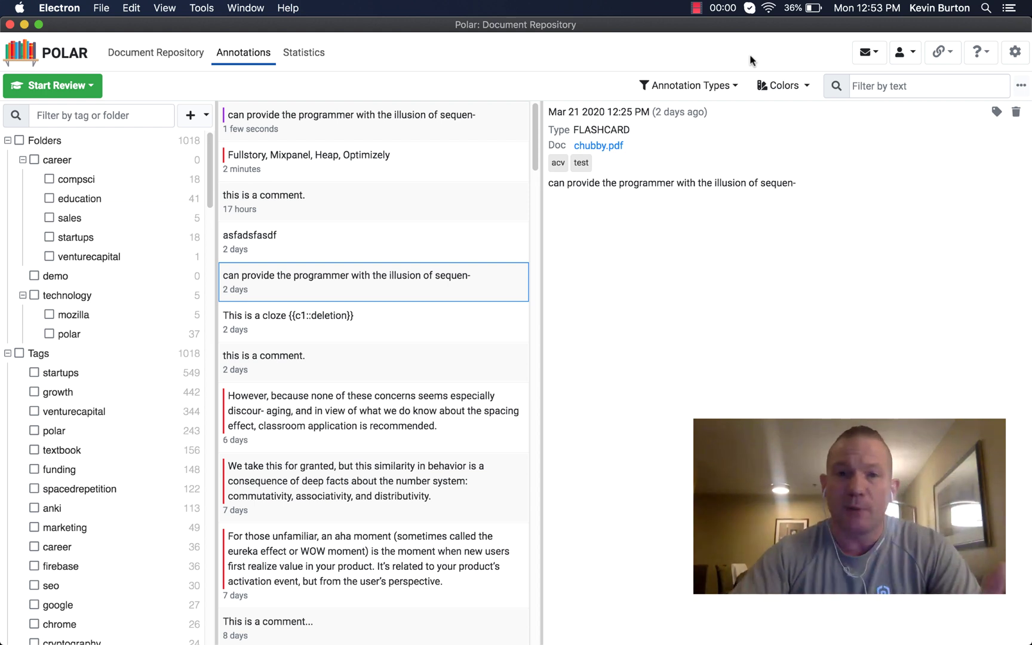
Step: Bring the chubby.pdf viewer forward via the Window menu and move it up and left
{"action": "left_click", "coordinate": [258, 7]}
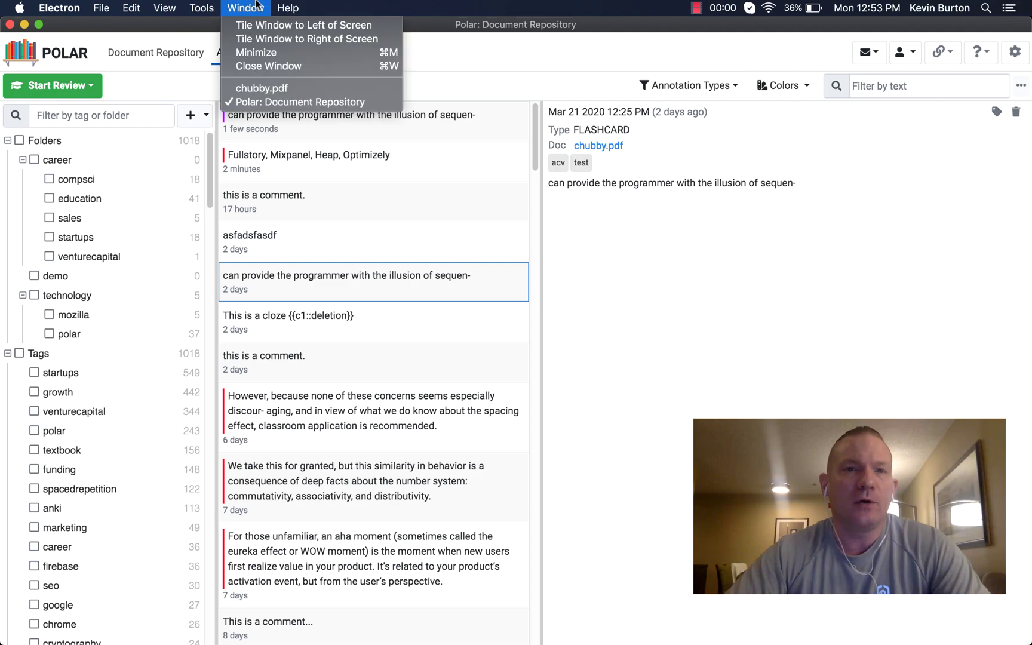
{"action": "left_click", "coordinate": [263, 89]}
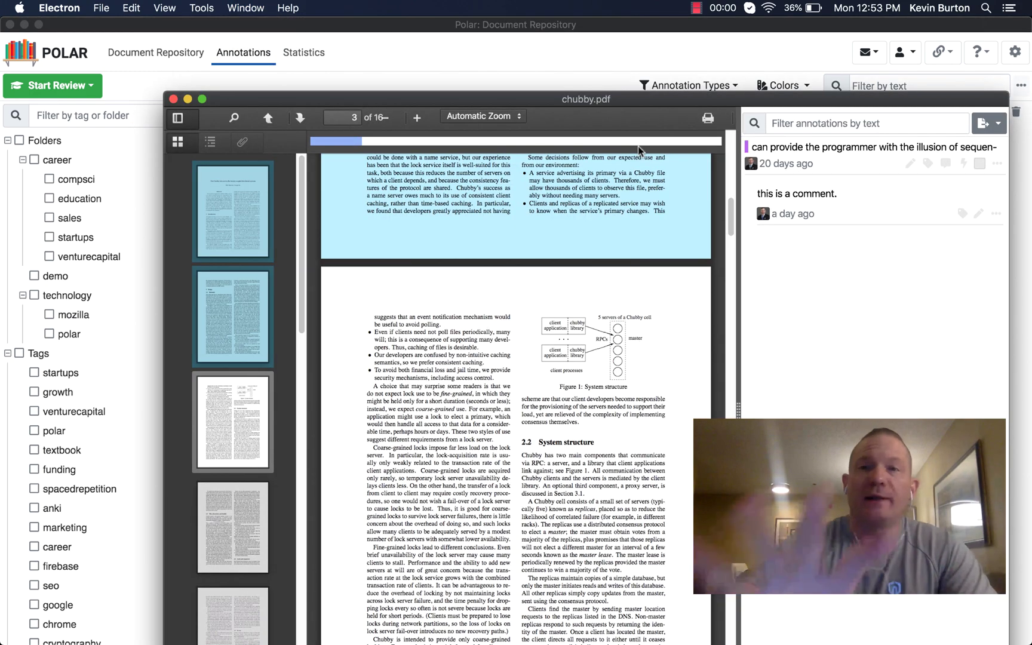
{"action": "left_click_drag", "start_coordinate": [651, 99], "coordinate": [612, 46]}
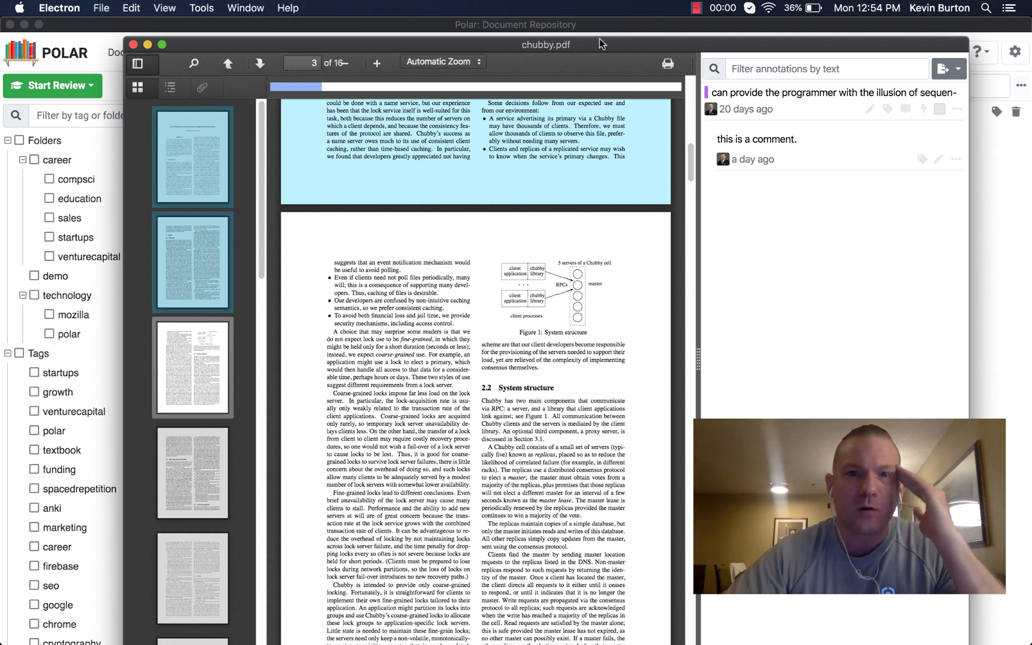
{"action": "left_click_drag", "start_coordinate": [601, 43], "coordinate": [641, 52]}
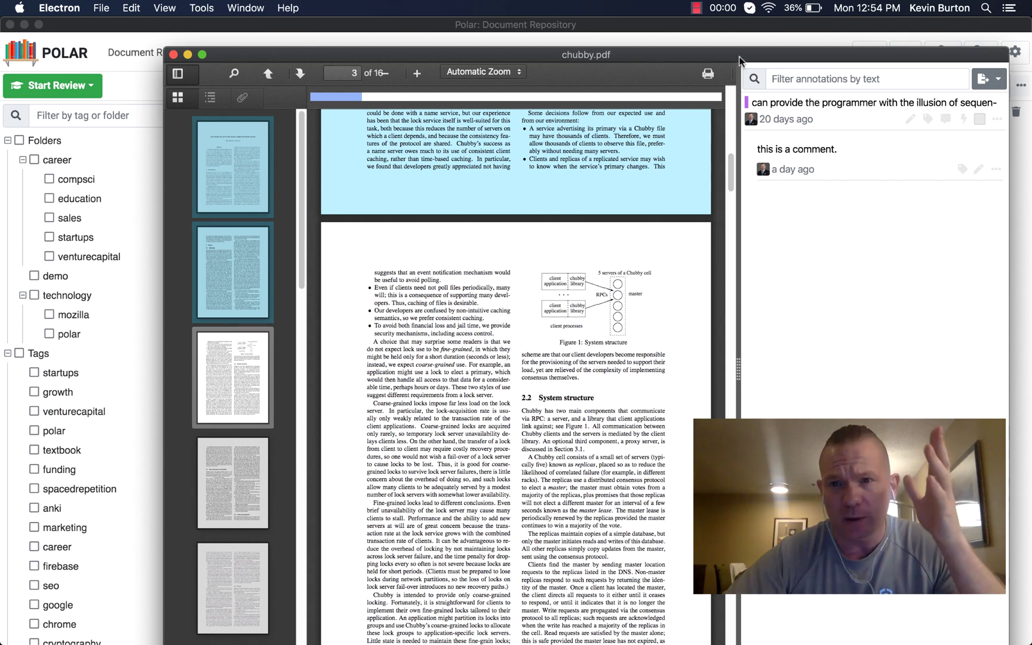
{"action": "left_click_drag", "start_coordinate": [739, 58], "coordinate": [731, 52]}
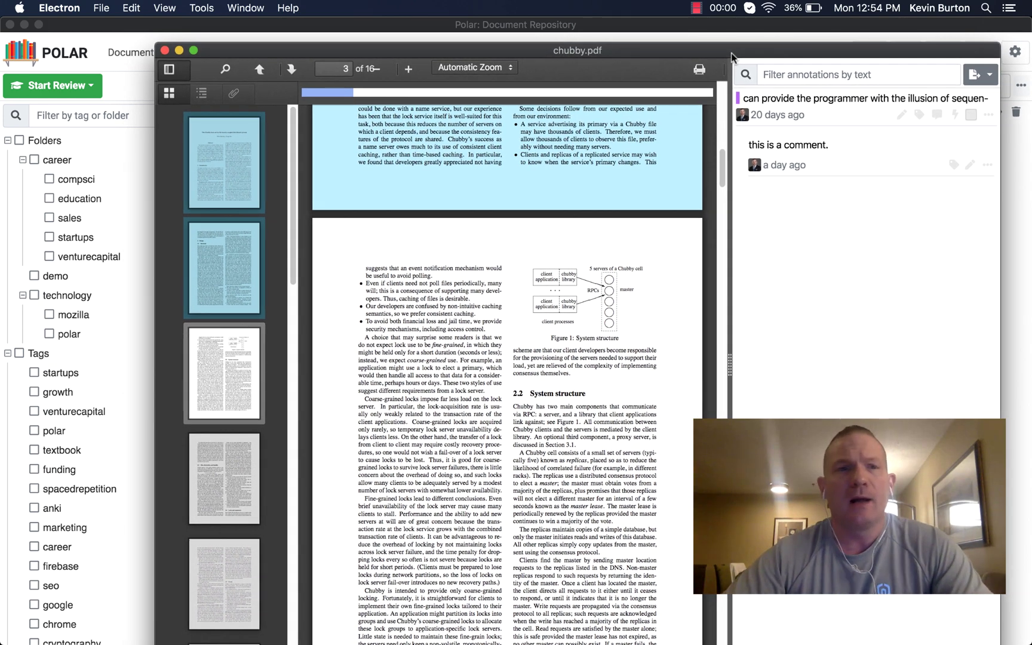